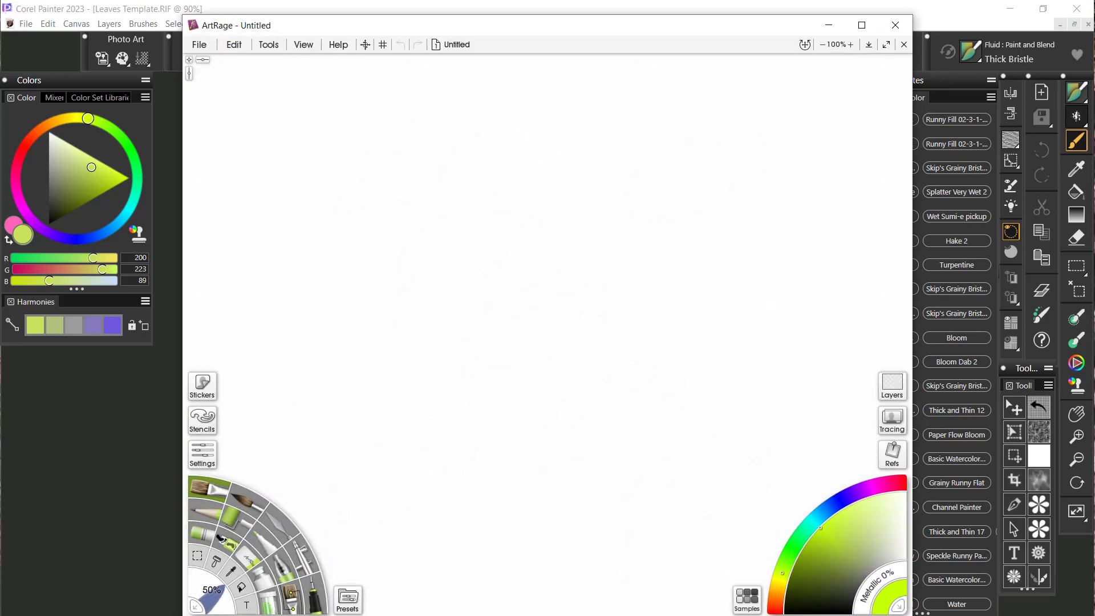
Step: Close the ArtRage window and inspect the Thick Bristle brush's paint opacity and paint layering options in Corel Painter
left_click(896, 28)
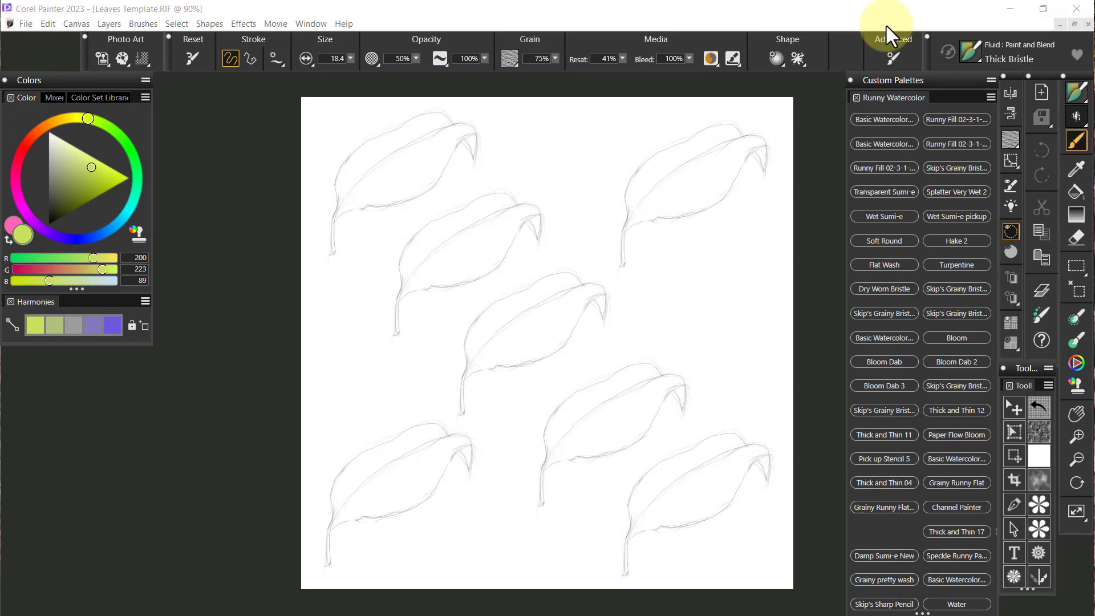
left_click(442, 62)
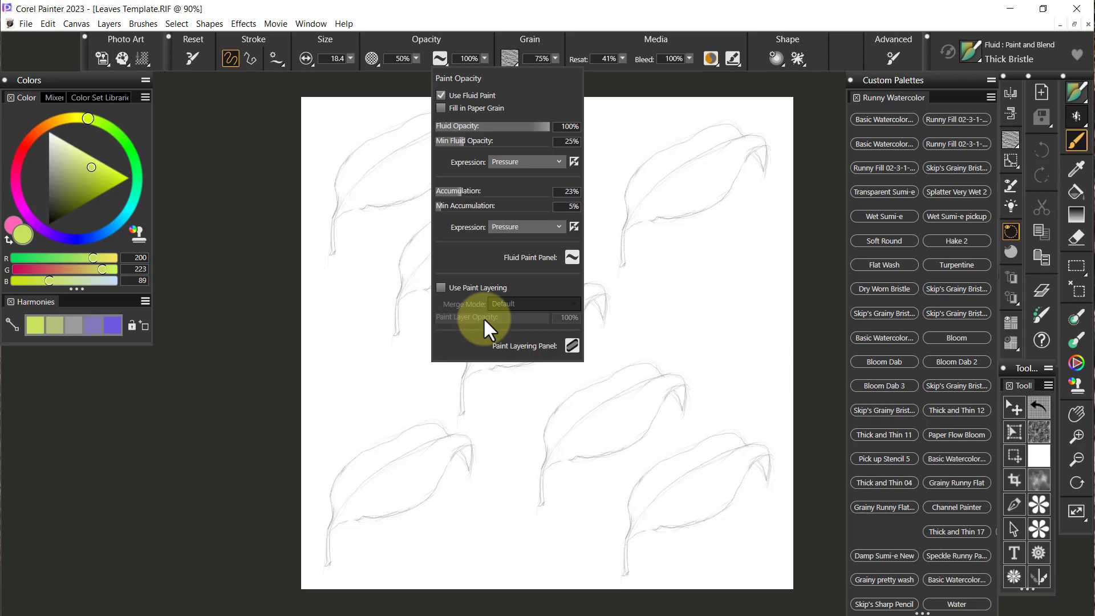
Step: Load the Captured brush from the Glazing category and review its available Paint Layering merge modes in the advanced brush controls
left_click(975, 49)
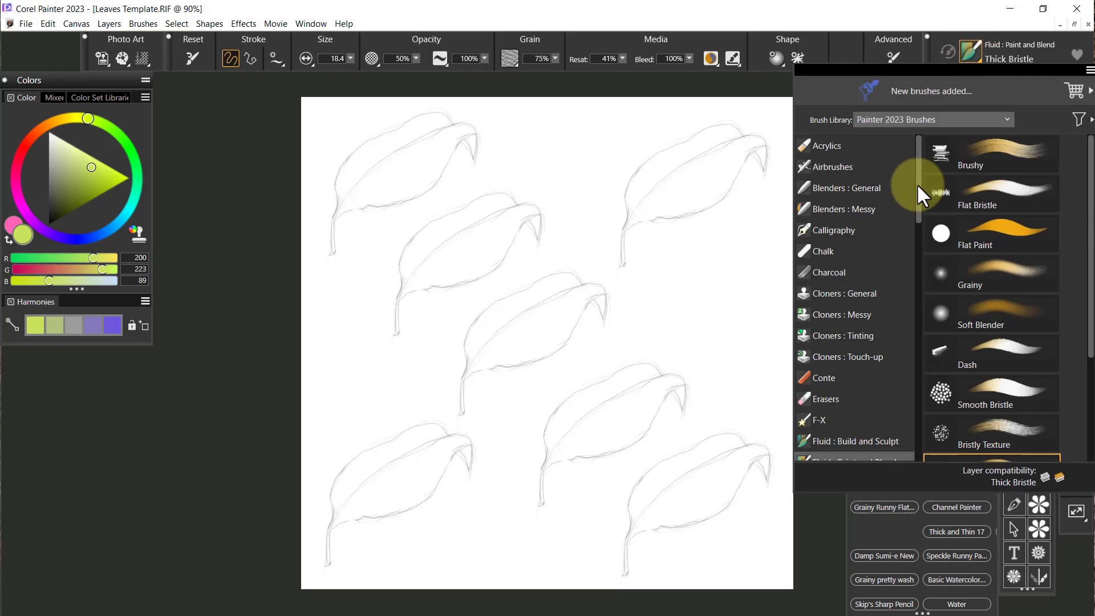
left_click_drag(917, 194, 915, 265)
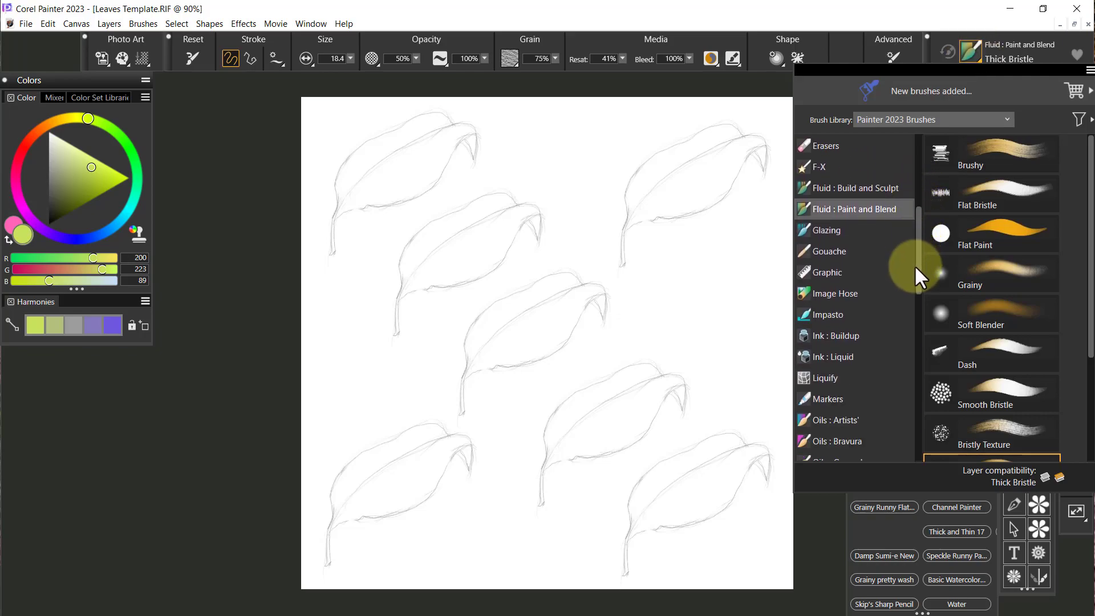
left_click(885, 229)
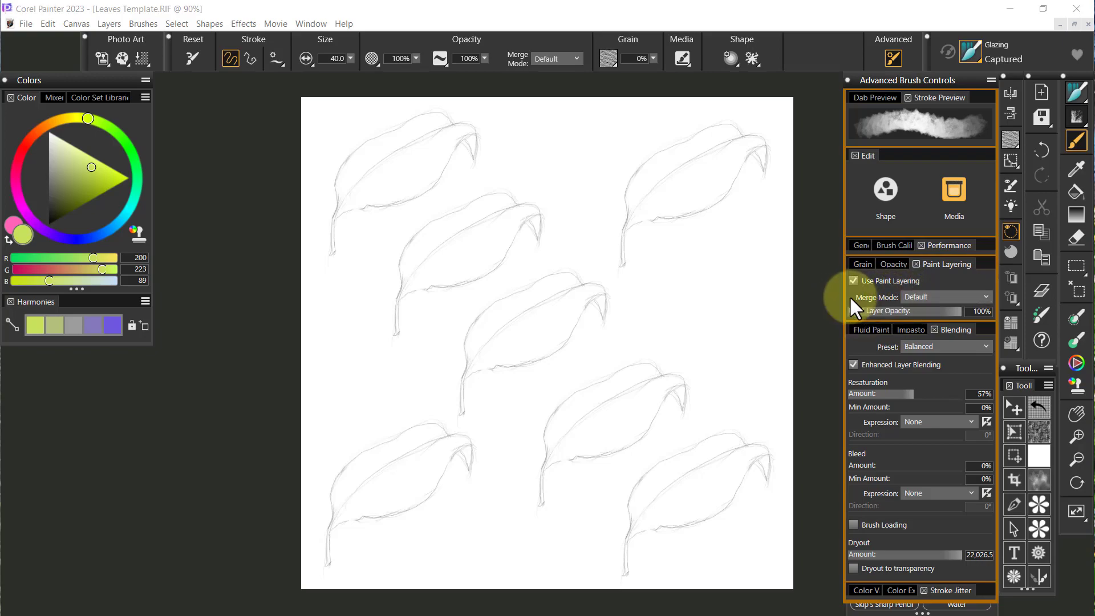
left_click(983, 293)
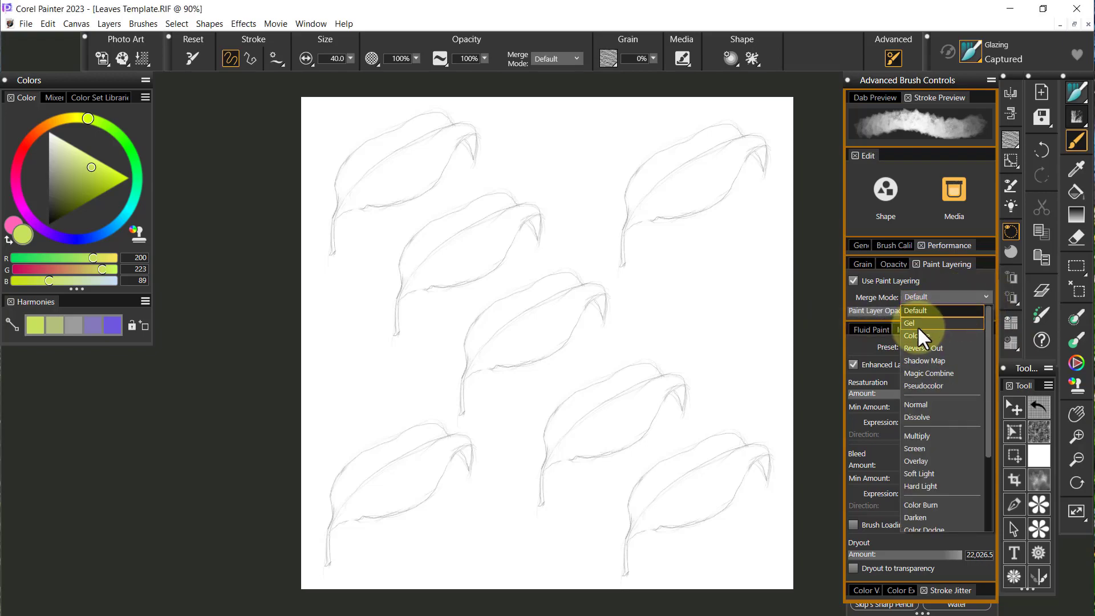
left_click(980, 295)
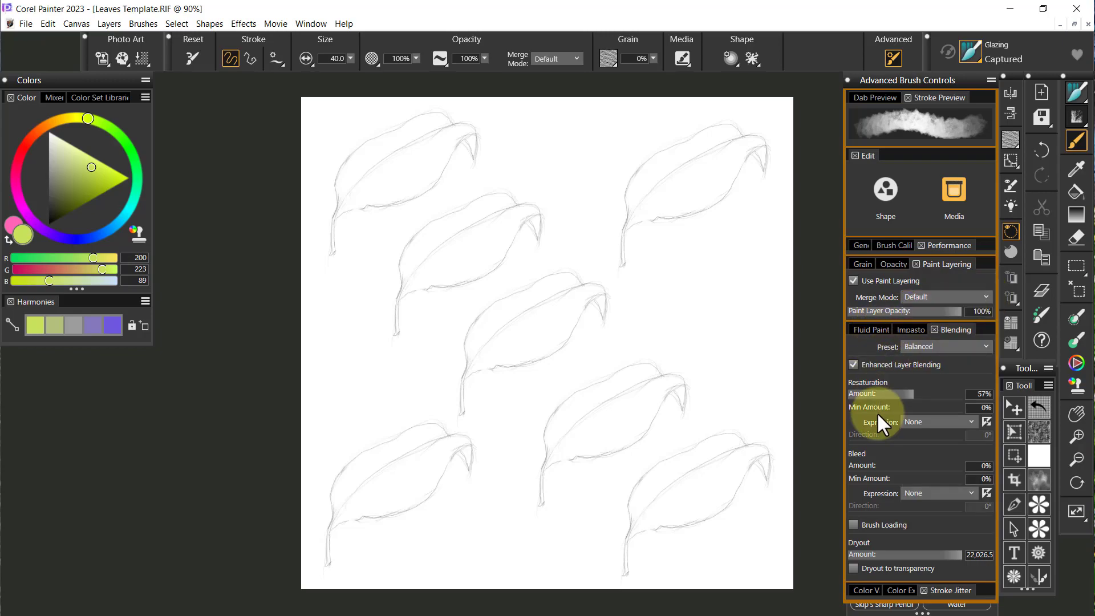
left_click(890, 54)
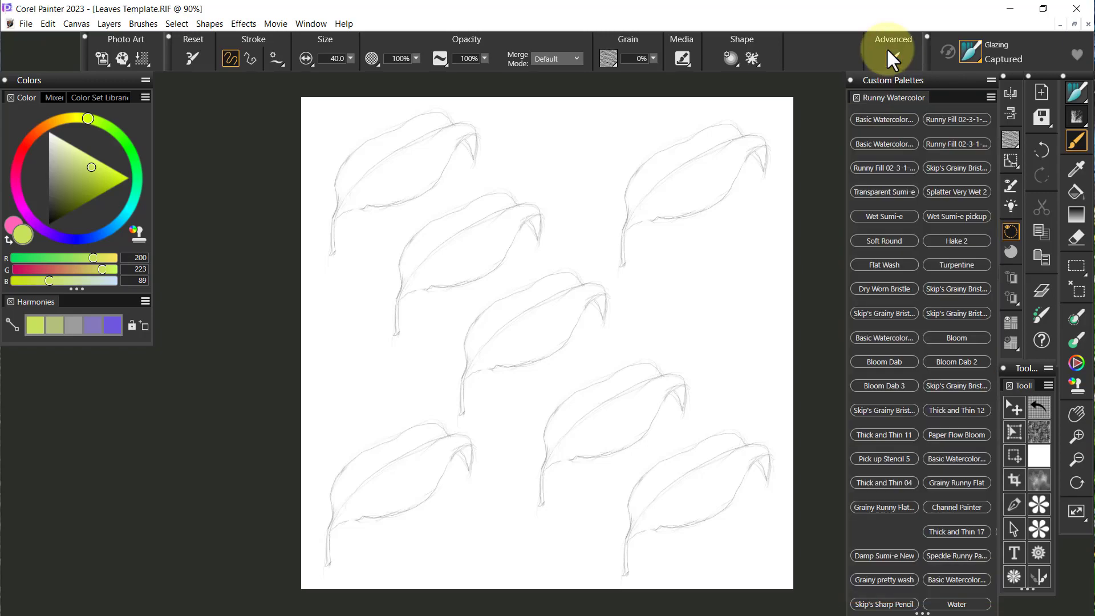
Step: Choose the Brushy brush from the Fluid : Paint and Blend category and enlarge it to size 15.4
left_click(977, 51)
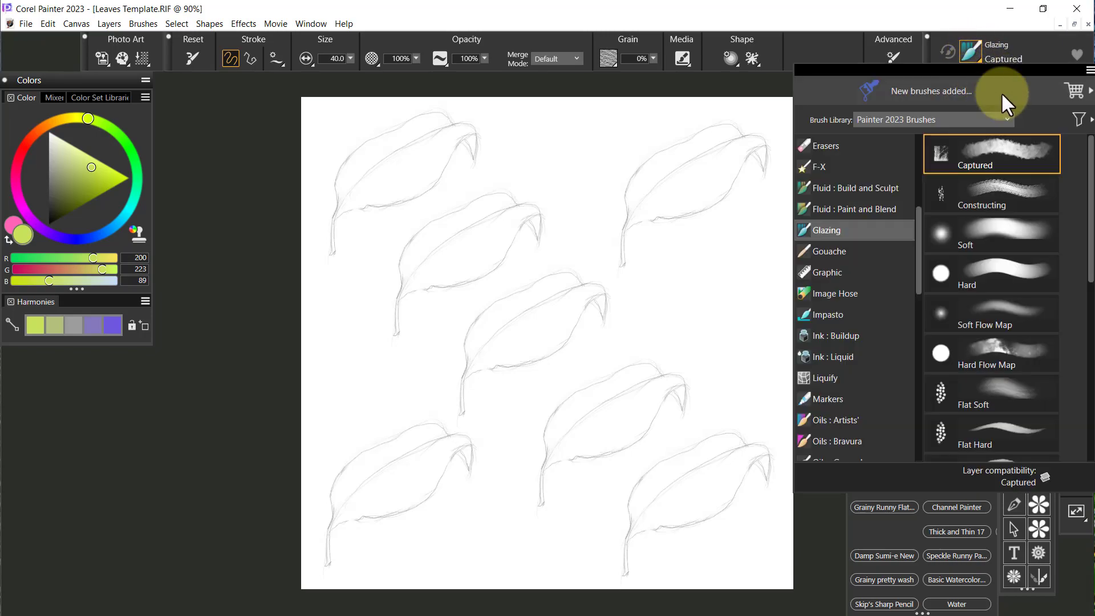
left_click(879, 208)
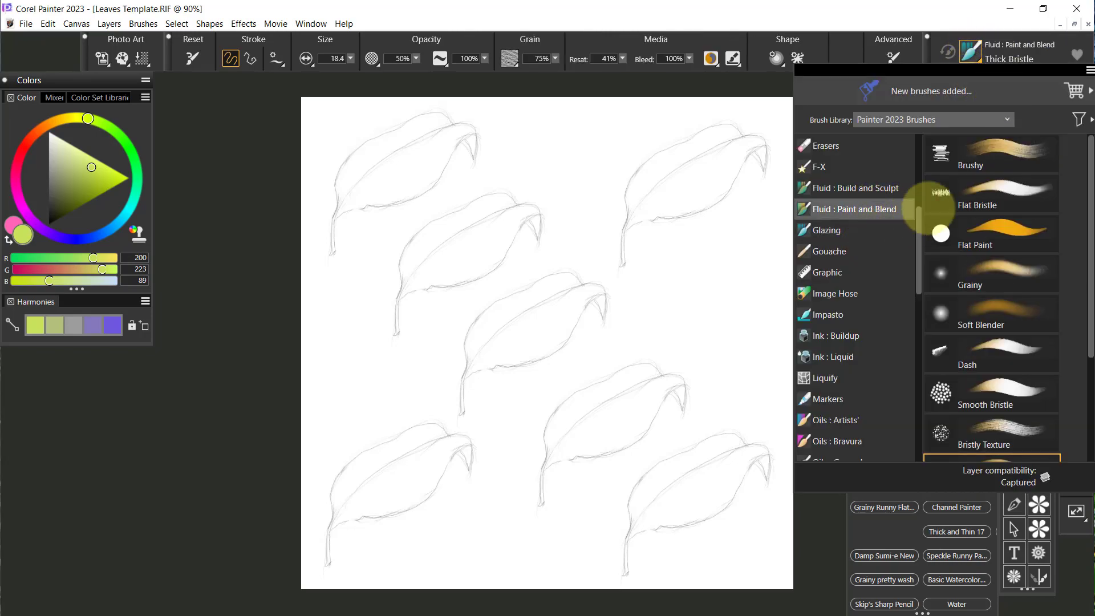
left_click(1009, 146)
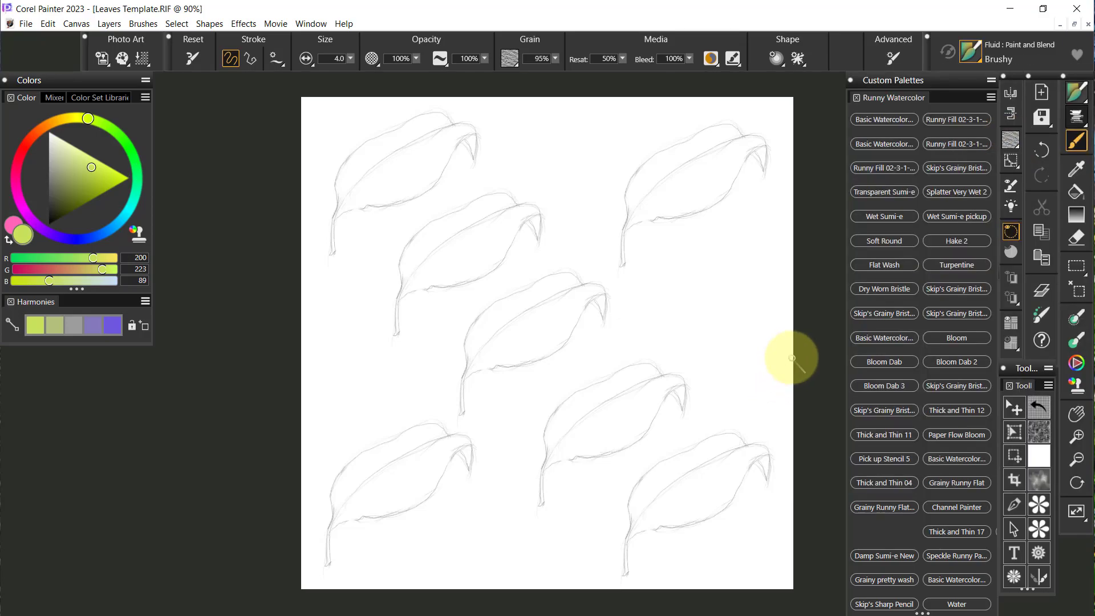
left_click_drag(748, 350, 744, 344, "ctrl+alt")
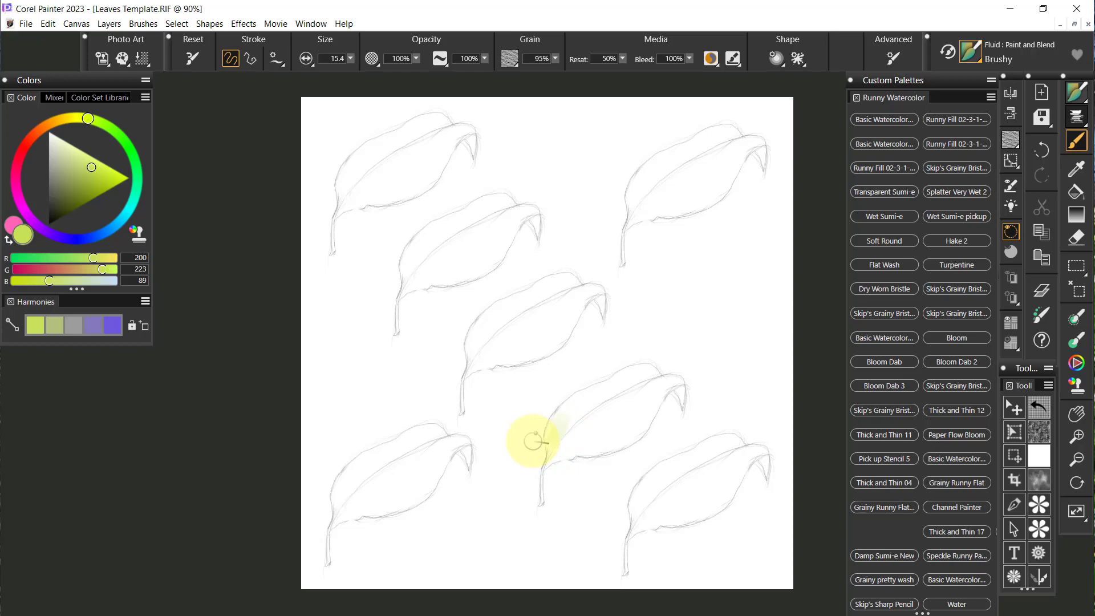
Step: Display the document's layers and paint a light yellow-green base over the lower-middle leaf on Layer 1
left_click(1043, 315)
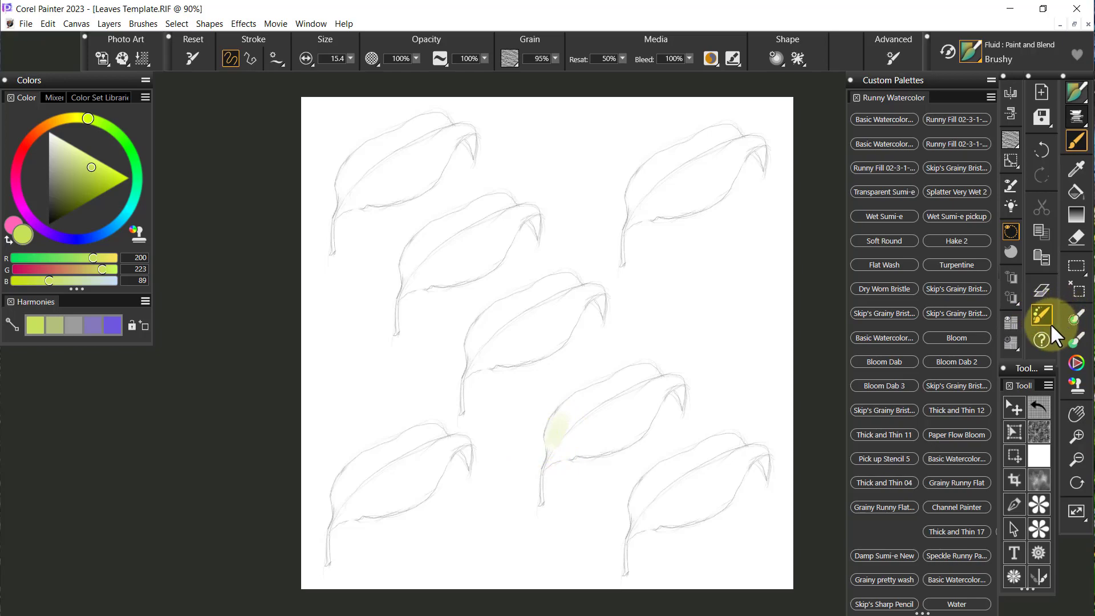
left_click(1042, 290)
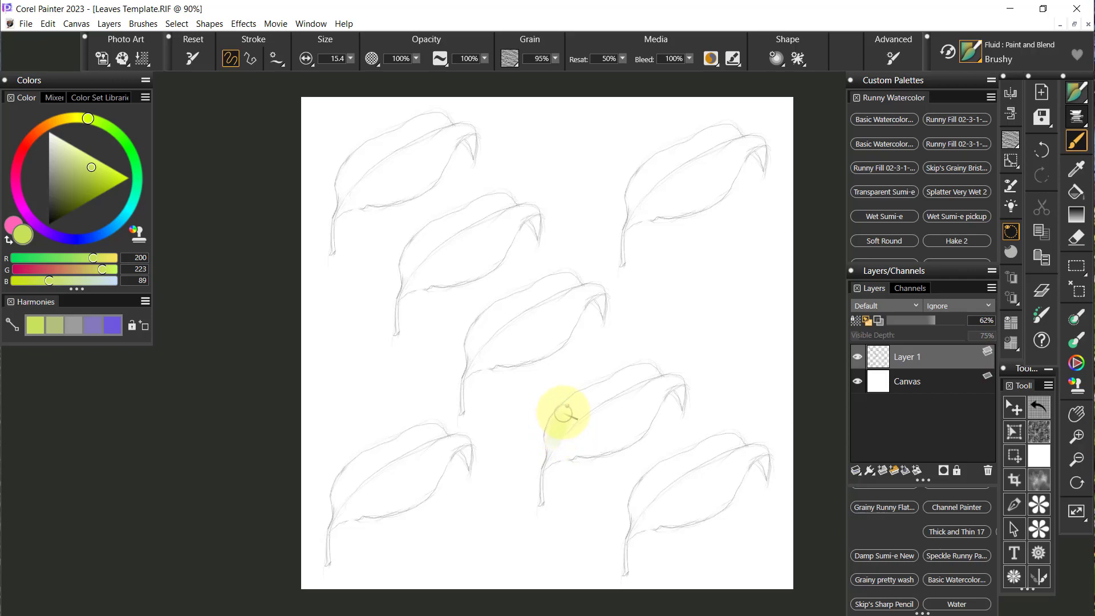
mouse_move(549, 442)
left_mouse_down()
mouse_move(583, 398)
mouse_move(563, 427)
mouse_move(571, 408)
mouse_move(657, 371)
mouse_move(640, 373)
mouse_move(622, 380)
mouse_move(663, 375)
mouse_move(588, 394)
mouse_move(556, 425)
mouse_move(562, 437)
mouse_move(588, 398)
mouse_move(562, 453)
mouse_move(591, 416)
mouse_move(554, 458)
mouse_move(638, 394)
mouse_move(576, 448)
mouse_move(633, 426)
mouse_move(581, 448)
mouse_move(623, 439)
mouse_move(650, 405)
mouse_move(628, 433)
mouse_move(638, 429)
mouse_move(658, 393)
mouse_move(624, 428)
mouse_move(639, 404)
mouse_move(594, 434)
mouse_move(647, 391)
mouse_move(609, 429)
mouse_move(674, 382)
mouse_move(698, 397)
mouse_move(672, 386)
left_mouse_up()
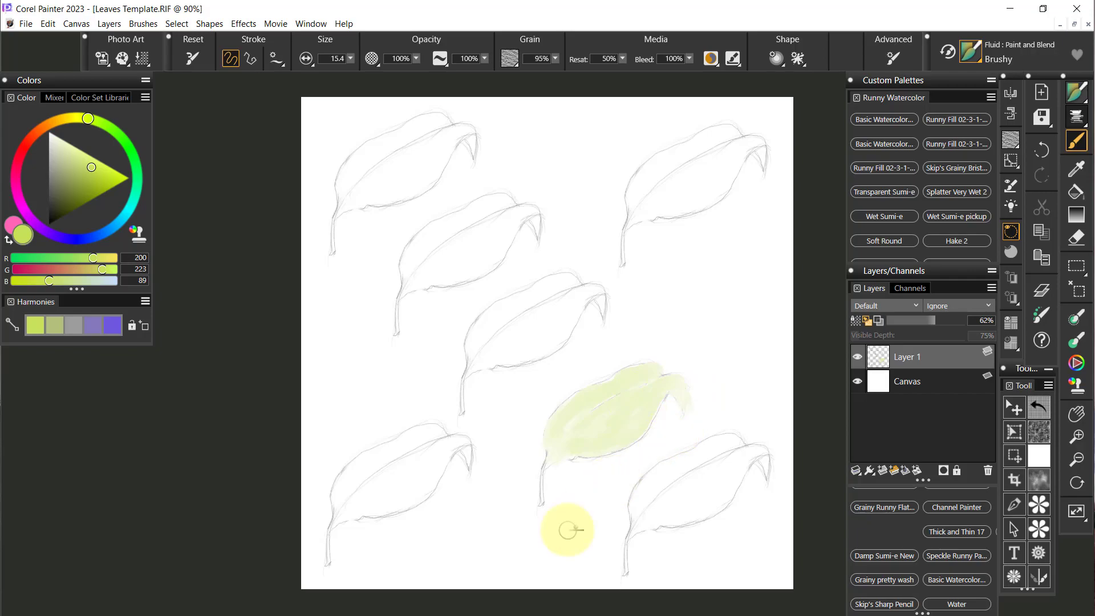
Step: Shade both halves of the green leaf with olive brown (R 125, G 107, B 27), turning off Pick Up Underlying Color between halves
left_click(80, 195)
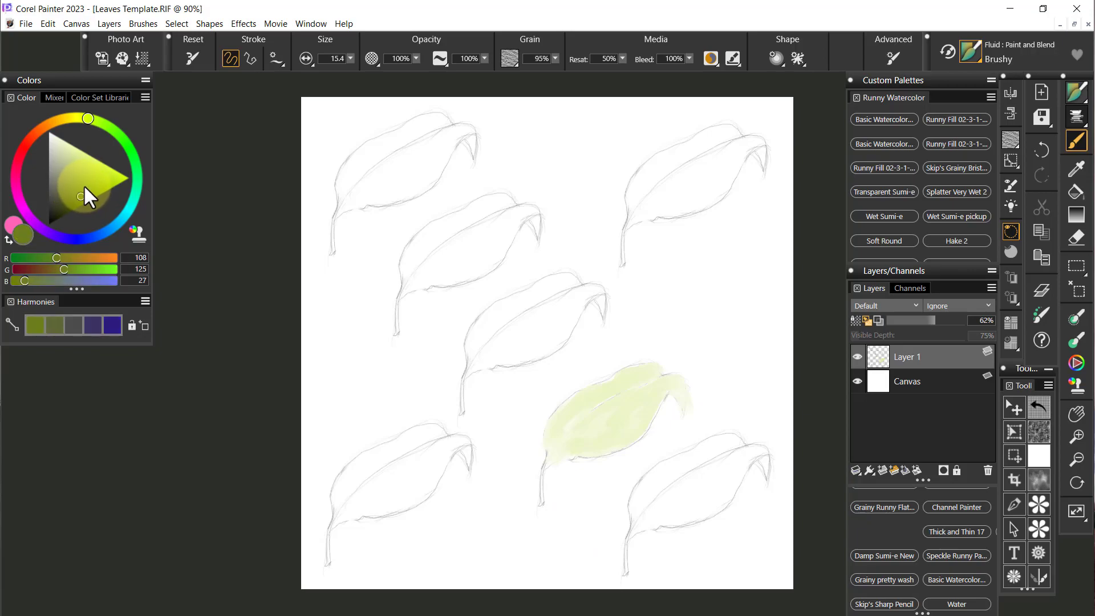
left_click(64, 118)
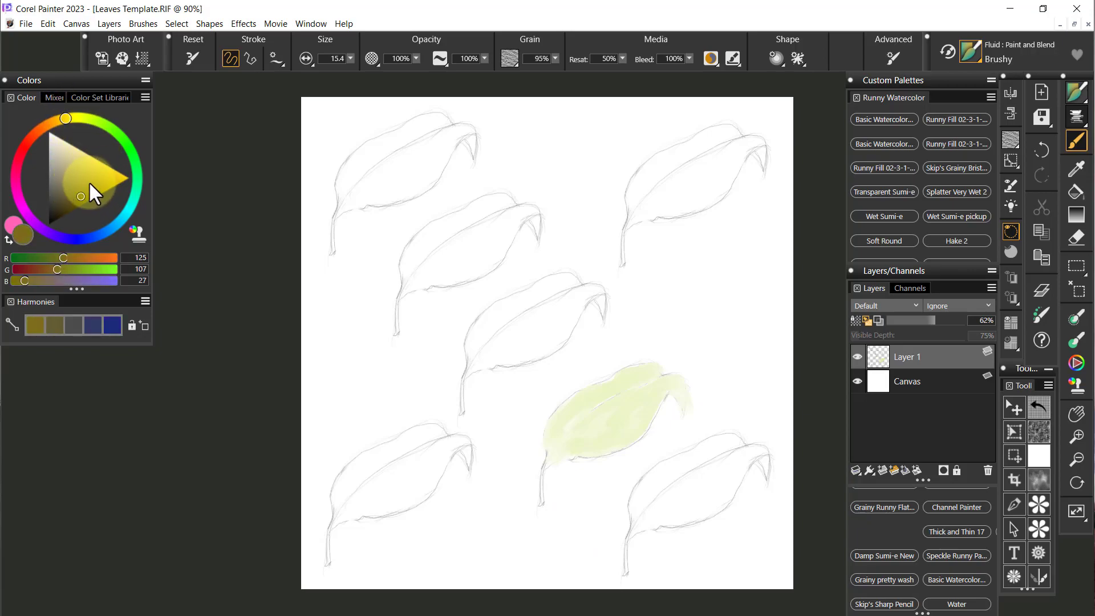
mouse_move(593, 439)
left_mouse_down()
mouse_move(616, 410)
mouse_move(578, 447)
mouse_move(600, 418)
mouse_move(671, 380)
mouse_move(580, 447)
mouse_move(619, 437)
mouse_move(579, 449)
mouse_move(627, 441)
mouse_move(635, 413)
mouse_move(606, 434)
left_mouse_up()
mouse_move(576, 453)
left_mouse_down()
mouse_move(623, 441)
mouse_move(589, 446)
mouse_move(638, 423)
mouse_move(583, 464)
mouse_move(627, 447)
left_mouse_up()
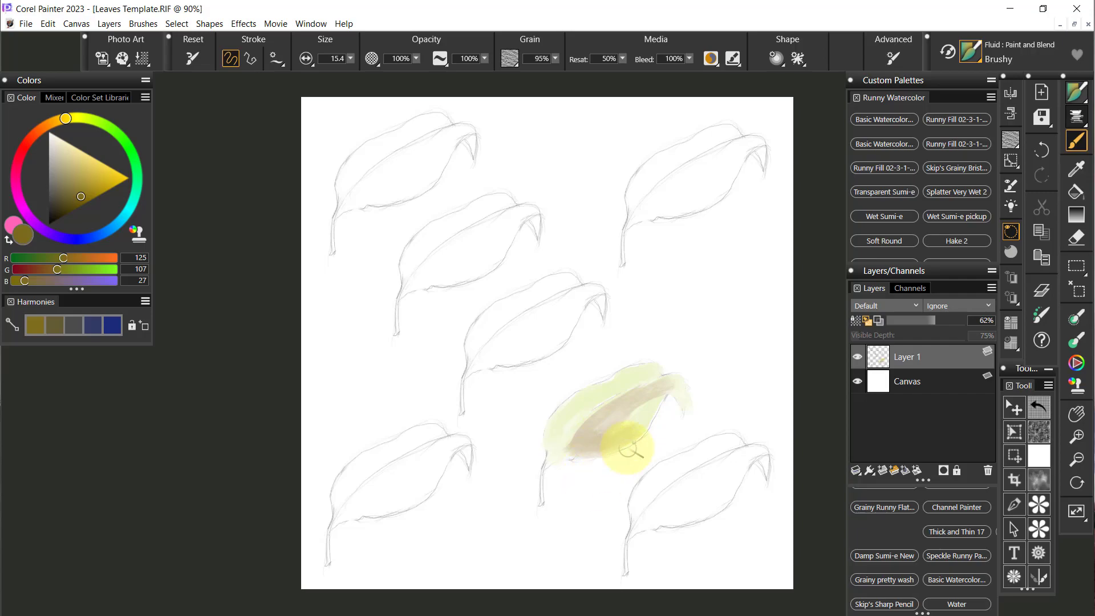
left_click(867, 319)
mouse_move(602, 435)
left_mouse_down()
mouse_move(630, 402)
mouse_move(591, 426)
mouse_move(604, 419)
mouse_move(598, 439)
mouse_move(634, 421)
mouse_move(596, 450)
mouse_move(654, 401)
mouse_move(591, 443)
mouse_move(573, 423)
mouse_move(560, 434)
mouse_move(572, 410)
mouse_move(556, 432)
mouse_move(564, 410)
mouse_move(567, 456)
left_mouse_up()
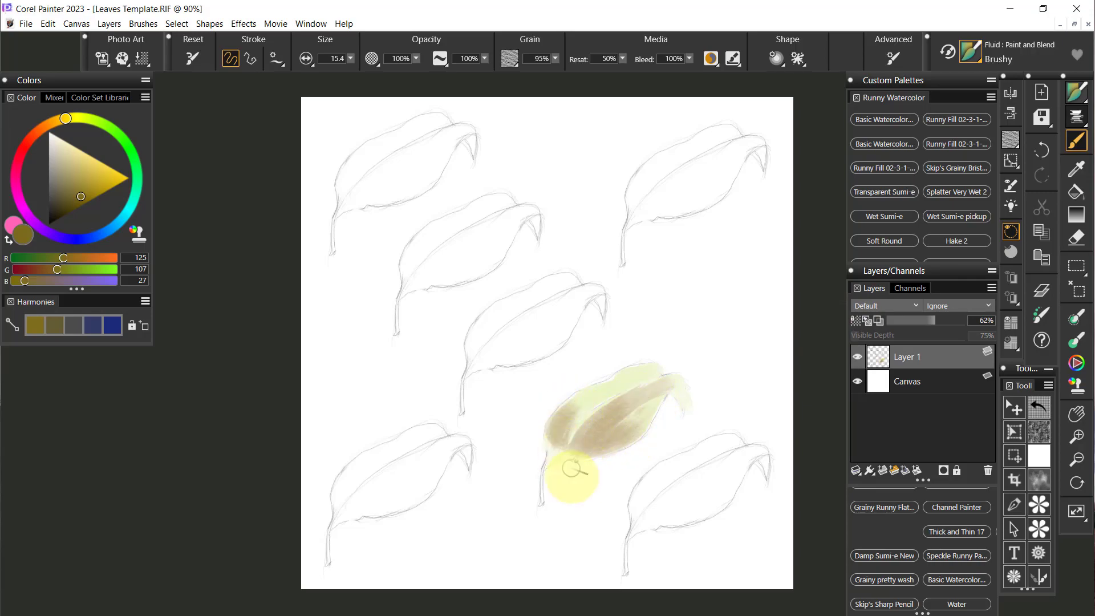
Step: Pick a light orange (R 237, G 162, B 91) and paint it over the upper portions of both leaf halves
left_click(44, 123)
left_click(81, 163)
mouse_move(644, 402)
left_mouse_down()
mouse_move(664, 386)
mouse_move(630, 400)
mouse_move(620, 422)
mouse_move(659, 391)
mouse_move(602, 468)
mouse_move(629, 382)
mouse_move(570, 396)
left_mouse_up()
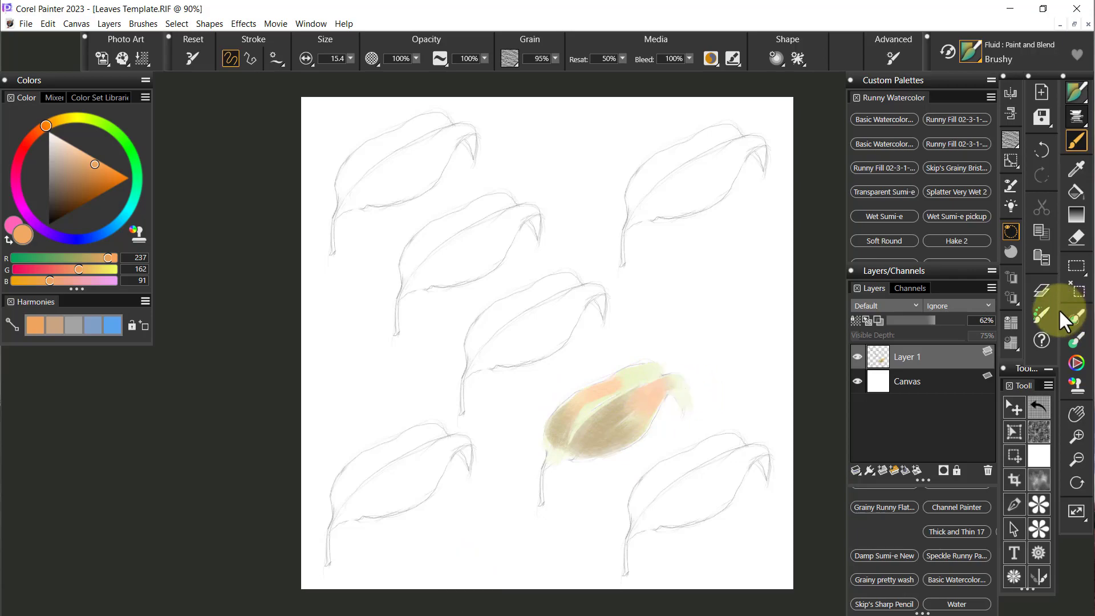
Step: Reduce the brush to size 2.5 and paint the leaf's curled tip with dark brown (R 77, G 40, B 5)
left_click_drag(813, 397, 810, 376)
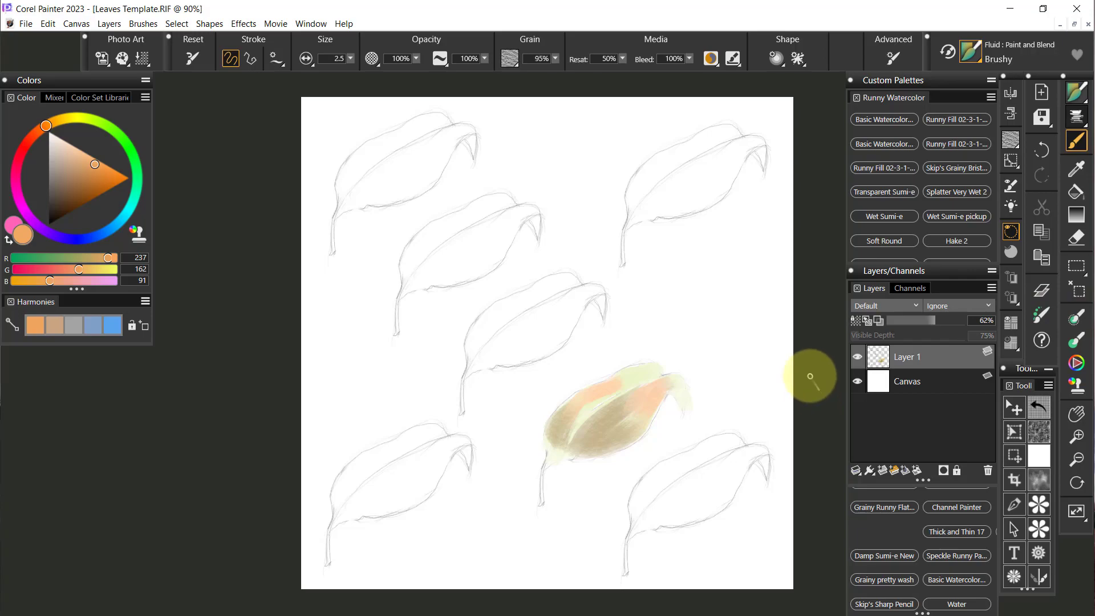
left_click(60, 213)
left_click_drag(52, 214, 83, 207)
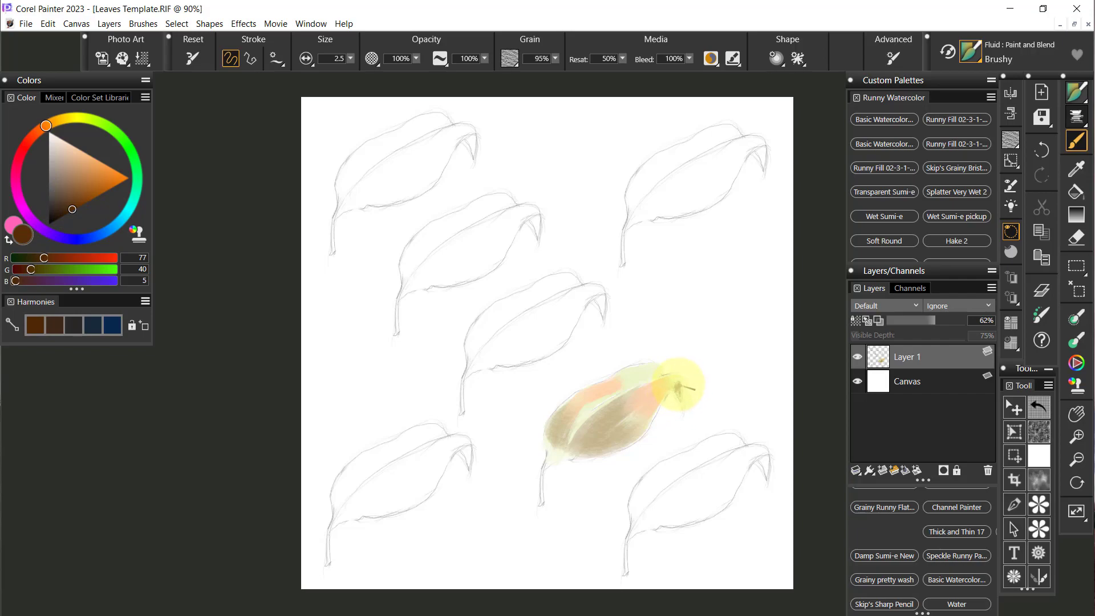
left_click_drag(676, 390, 681, 400)
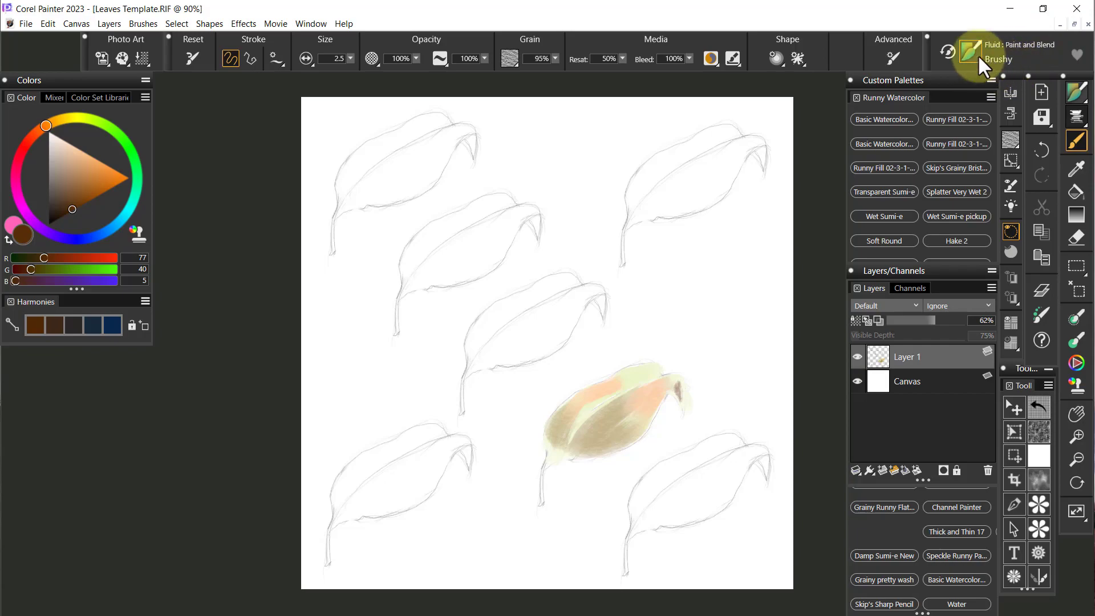
Step: Enable Paint Layering for the Brushy brush and set its merge mode to Colorize
left_click(440, 62)
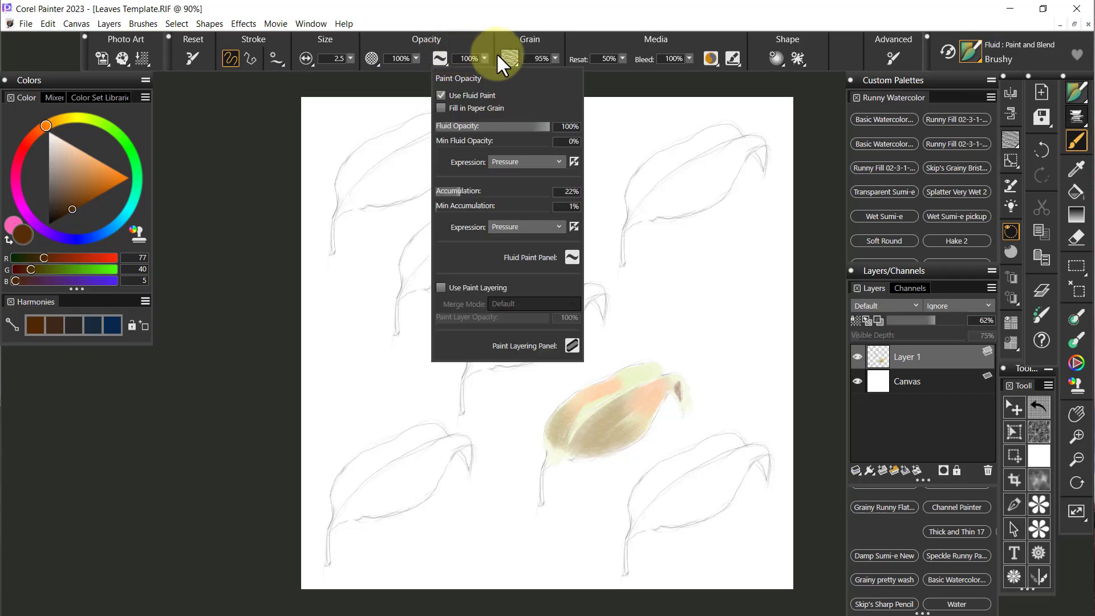
left_click(440, 287)
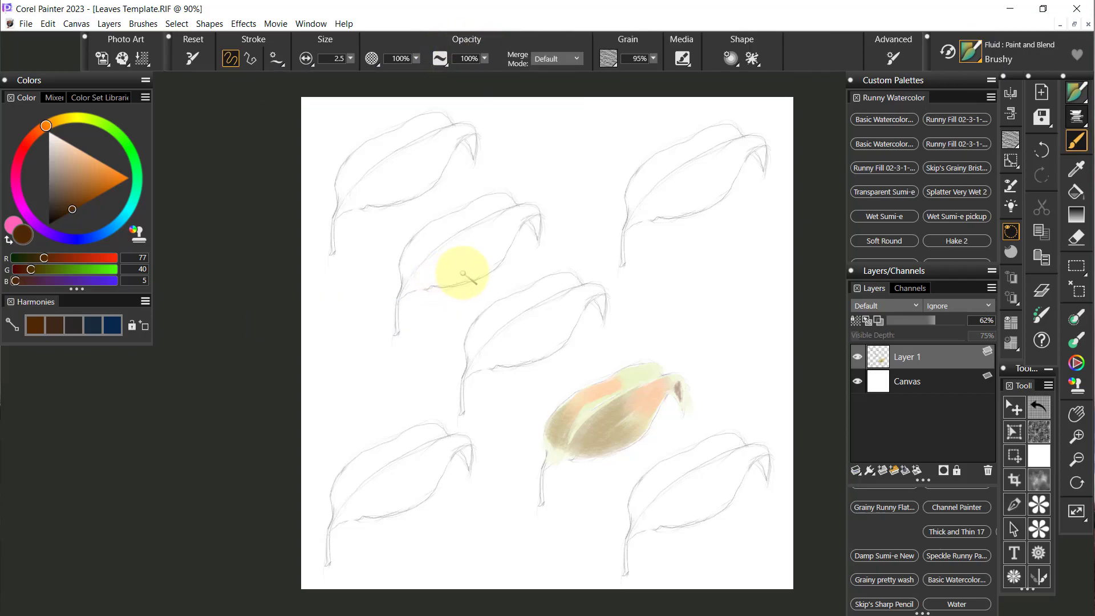
left_click(440, 59)
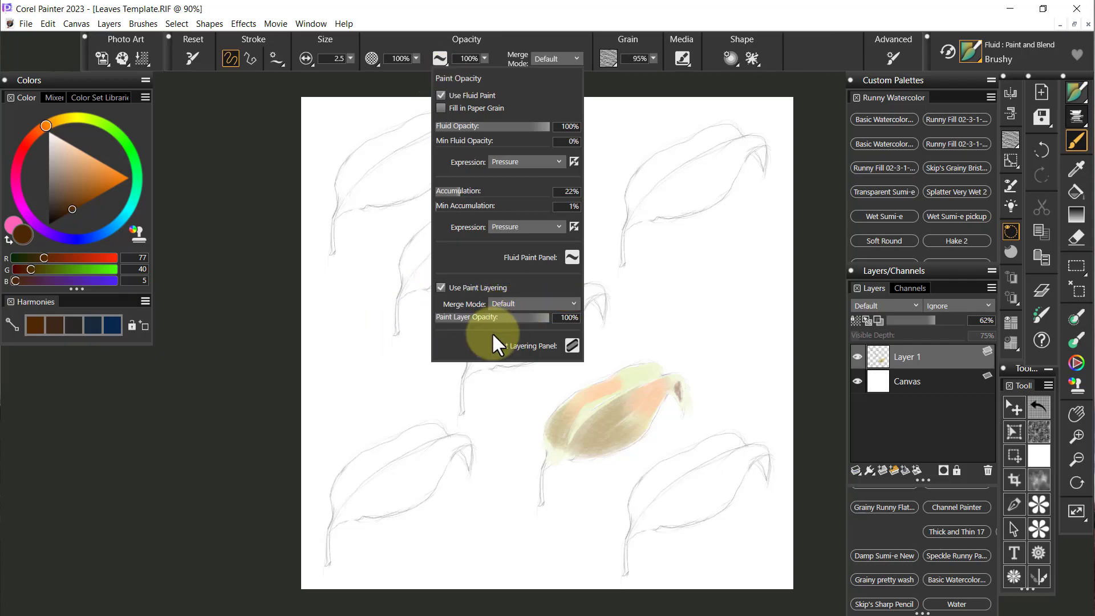
left_click(573, 304)
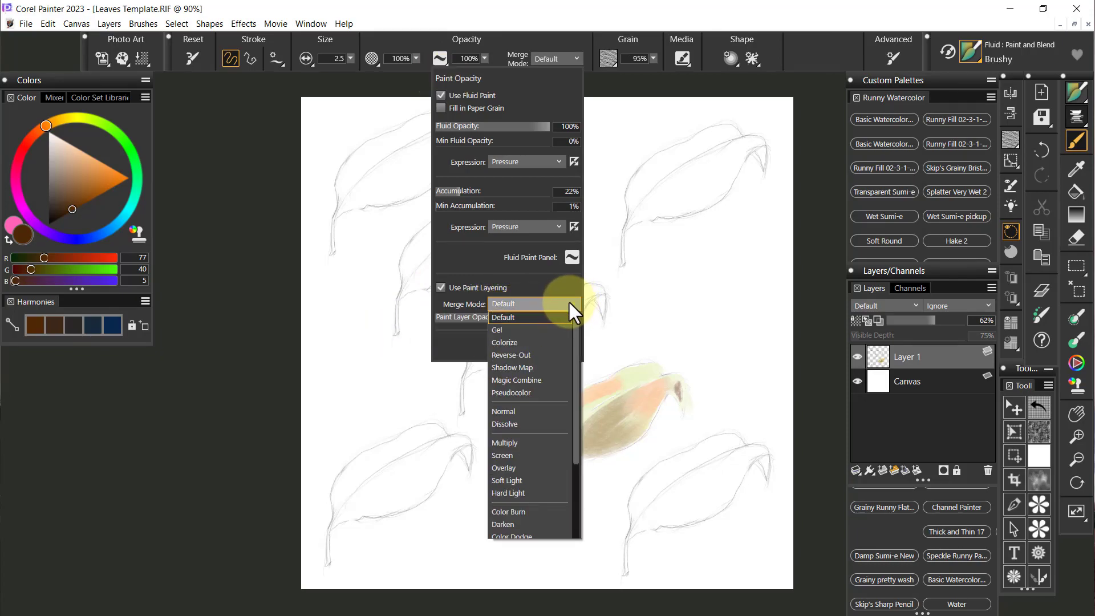
left_click(523, 342)
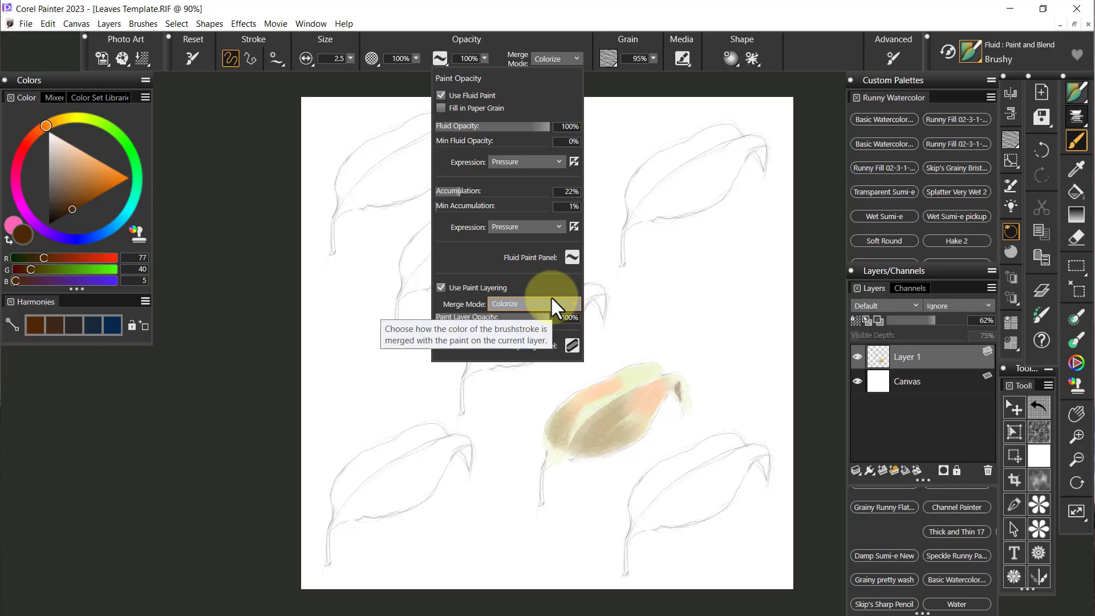
Step: Glaze both halves of the painted leaf with red (R 181, G 29, B 40) using brush size 15.1
left_click(21, 148)
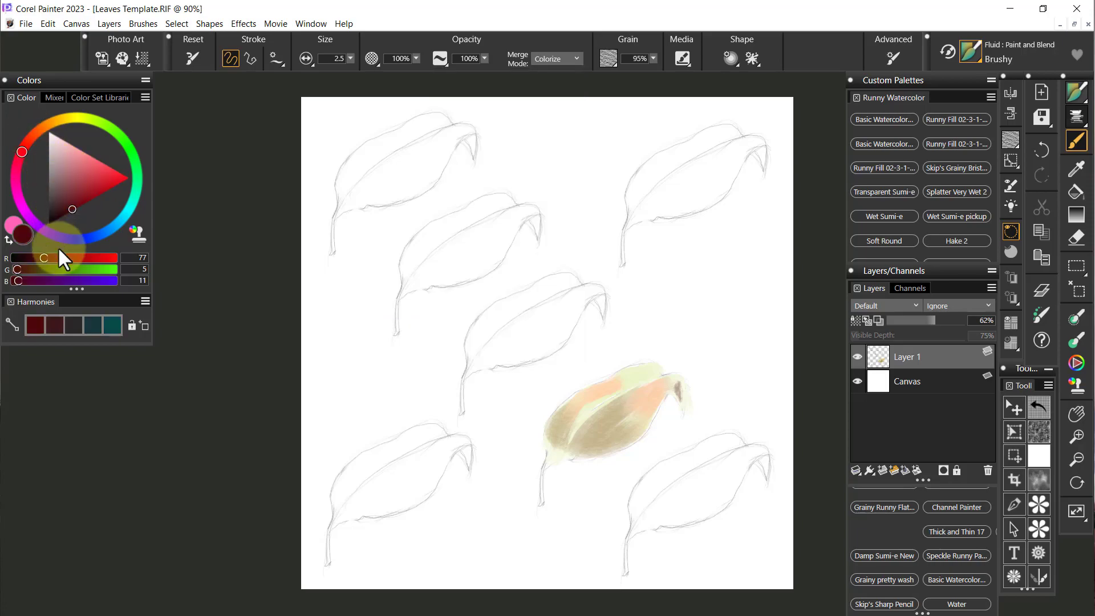
left_click(96, 186)
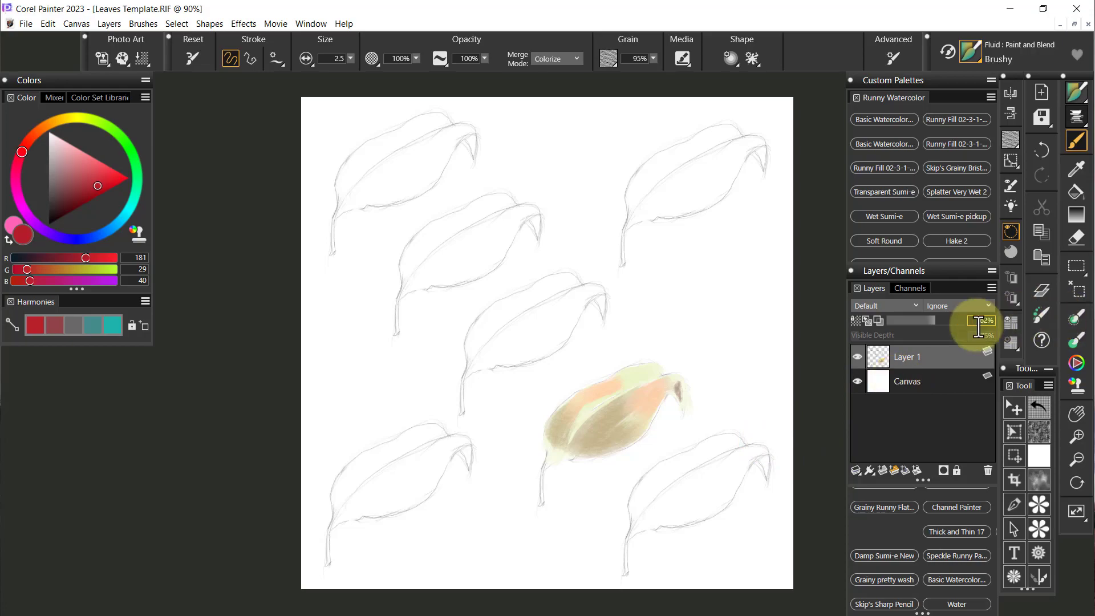
left_click_drag(810, 399, 811, 399, "ctrl+alt")
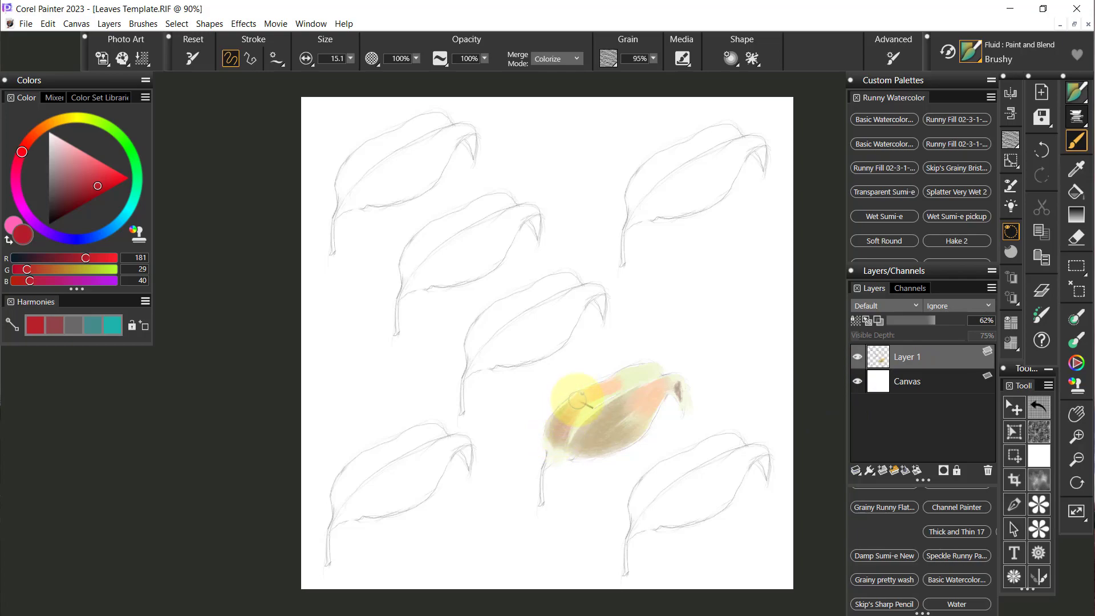
mouse_move(560, 424)
left_mouse_down()
mouse_move(649, 355)
mouse_move(595, 397)
mouse_move(584, 433)
mouse_move(606, 415)
mouse_move(578, 447)
mouse_move(644, 411)
mouse_move(636, 428)
mouse_move(591, 447)
mouse_move(648, 411)
mouse_move(650, 392)
mouse_move(629, 427)
mouse_move(636, 412)
mouse_move(607, 428)
mouse_move(633, 404)
left_mouse_up()
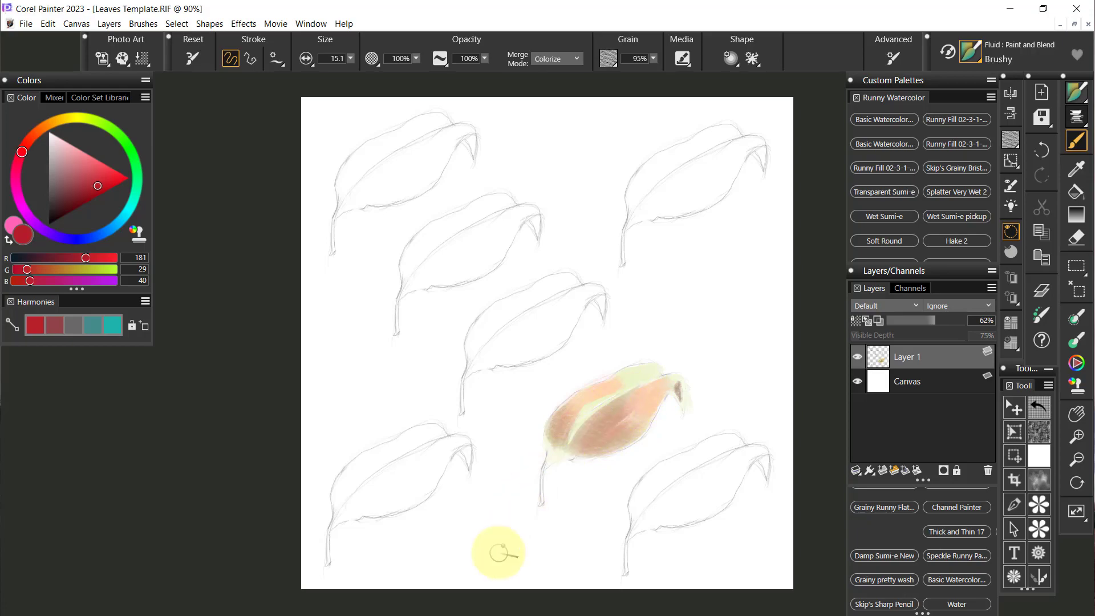
mouse_move(599, 406)
left_mouse_down()
mouse_move(568, 419)
mouse_move(605, 391)
mouse_move(565, 434)
mouse_move(615, 388)
mouse_move(566, 437)
mouse_move(592, 400)
mouse_move(635, 381)
mouse_move(585, 402)
mouse_move(637, 377)
left_mouse_up()
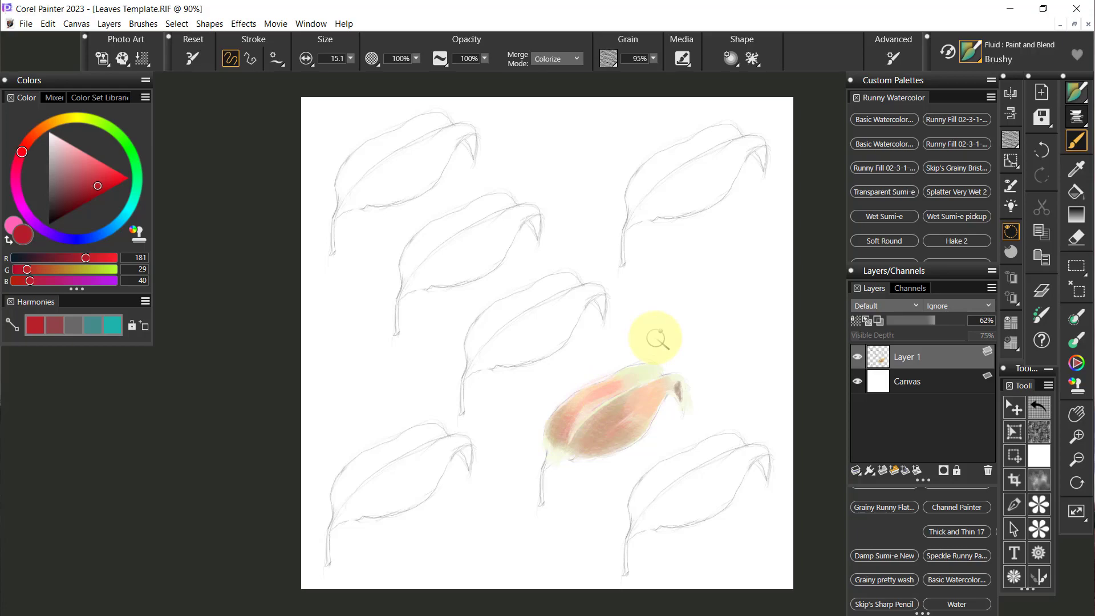
Step: Change the brush's Paint Layering merge mode to Pseudocolor
left_click(573, 59)
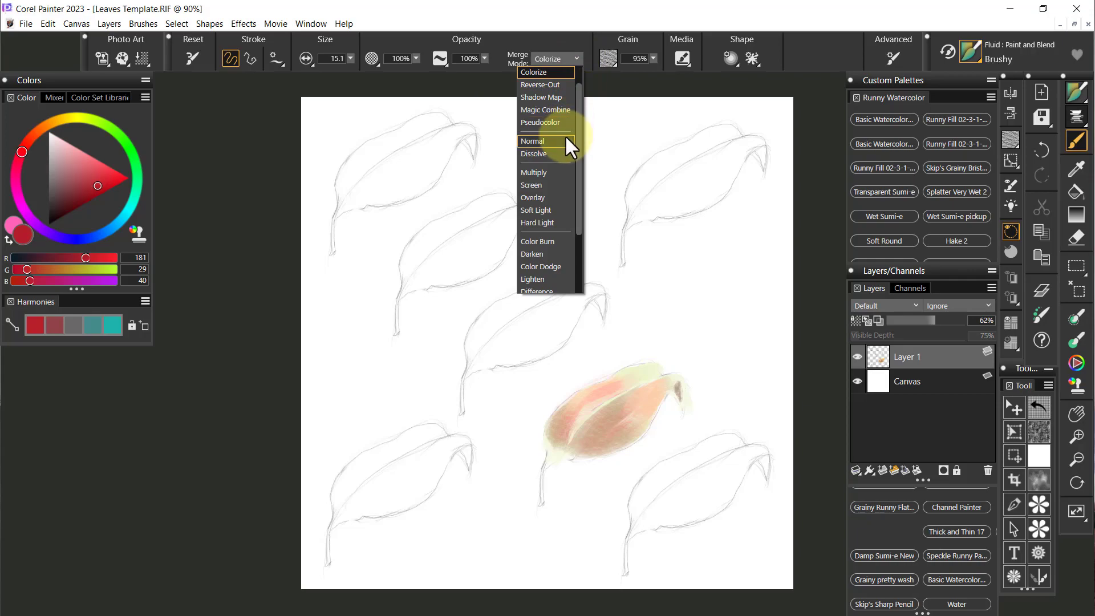
left_click(550, 122)
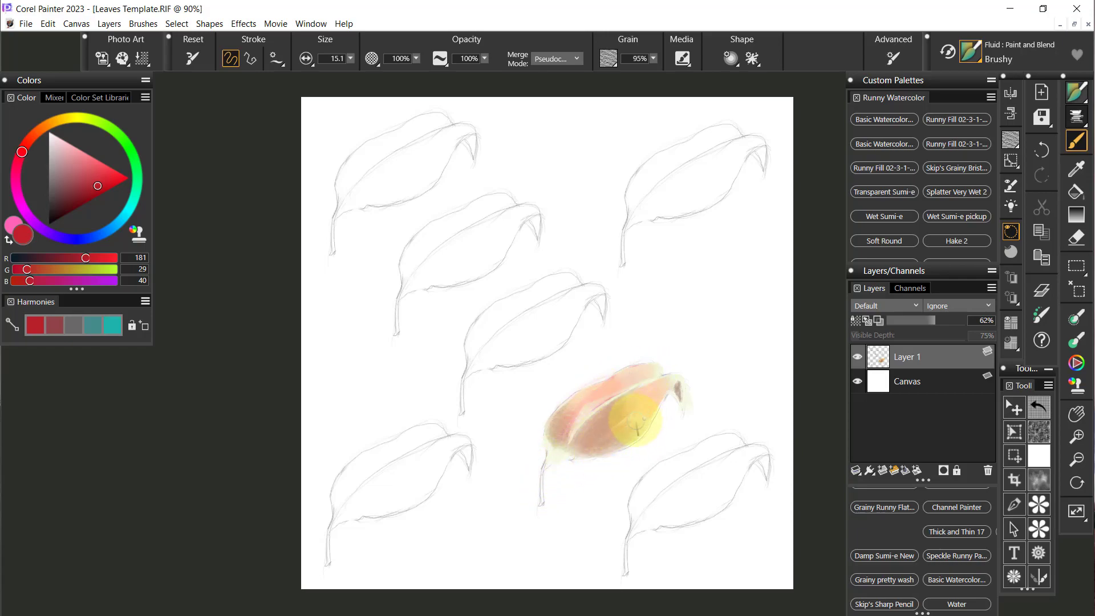
Step: Glaze the painted leaf in Pseudocolor with red (R 181, G 29, B 40), followed by blue (R 29, G 148, B 181)
mouse_move(640, 419)
left_mouse_down()
mouse_move(647, 415)
mouse_move(621, 423)
left_mouse_up()
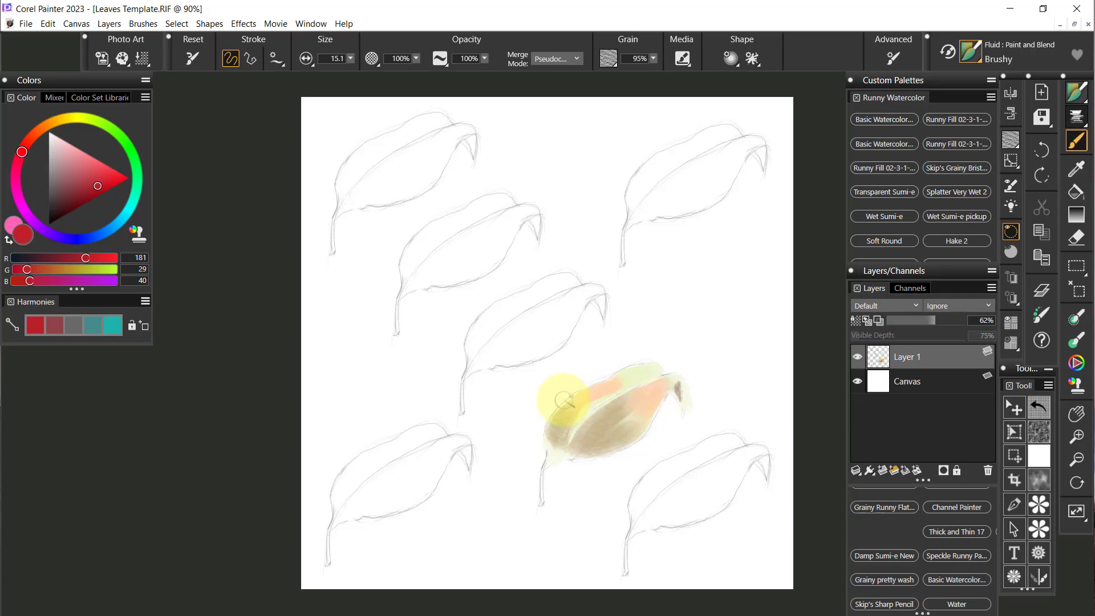
left_click(120, 214)
mouse_move(613, 429)
left_mouse_down()
mouse_move(665, 382)
mouse_move(620, 435)
mouse_move(647, 392)
mouse_move(616, 434)
mouse_move(642, 403)
mouse_move(607, 431)
mouse_move(641, 402)
mouse_move(603, 419)
mouse_move(589, 437)
mouse_move(637, 398)
mouse_move(588, 448)
mouse_move(637, 413)
left_mouse_up()
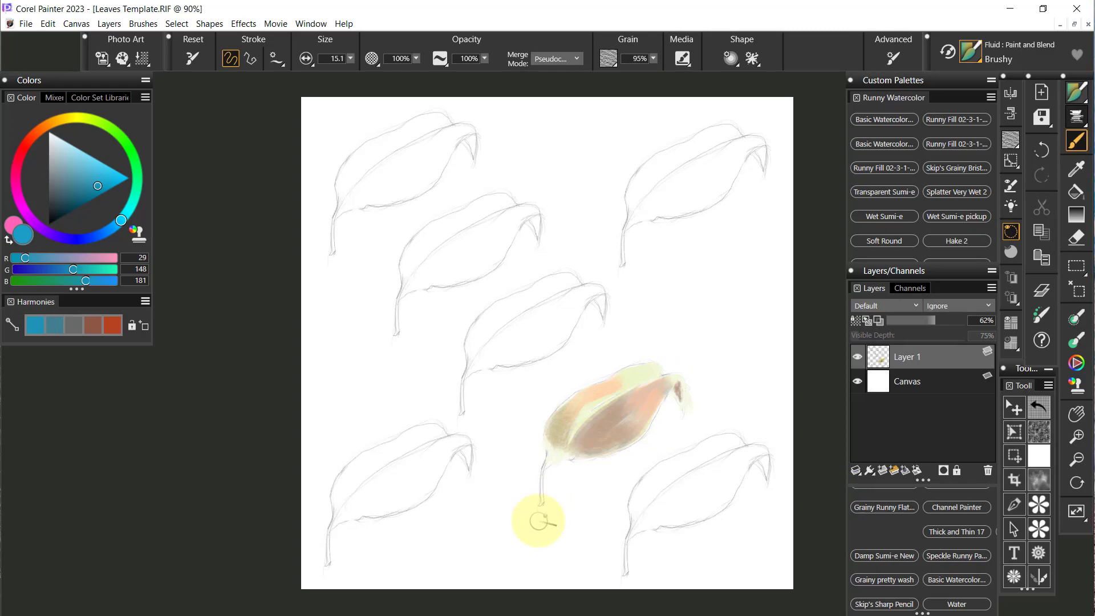
Step: Add a new layer and paint blue over the painted leaf's upper half, undoing the stroke on its lower half
left_click(882, 469)
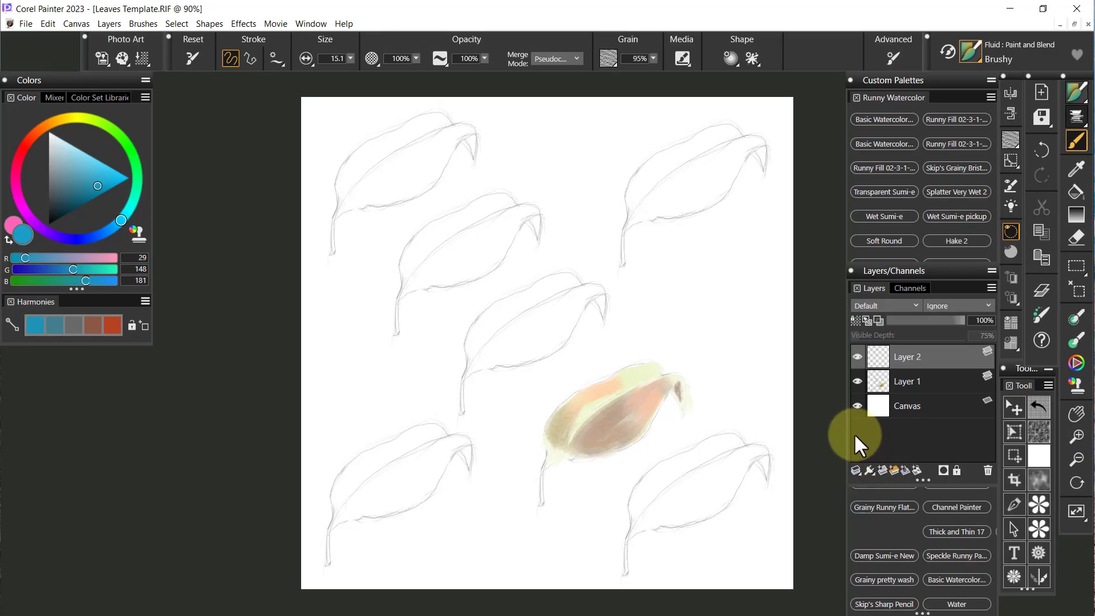
mouse_move(560, 436)
left_mouse_down()
mouse_move(580, 393)
mouse_move(559, 430)
mouse_move(596, 387)
left_mouse_up()
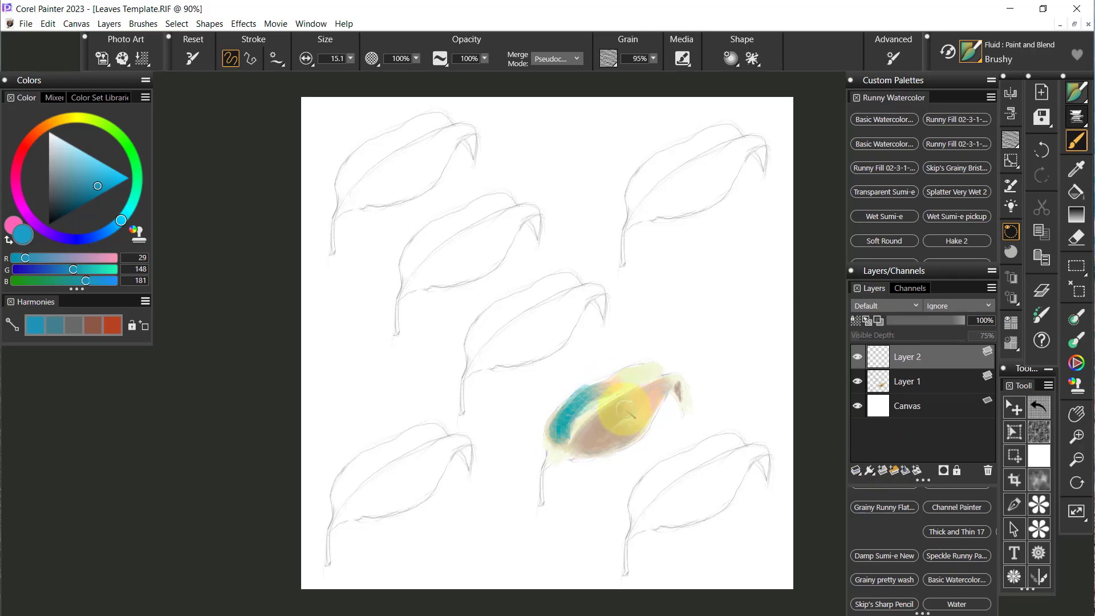
mouse_move(580, 444)
left_mouse_down()
mouse_move(610, 422)
mouse_move(727, 378)
mouse_move(617, 434)
mouse_move(616, 418)
mouse_move(606, 427)
mouse_move(631, 406)
mouse_move(590, 437)
mouse_move(633, 400)
mouse_move(582, 446)
mouse_move(655, 390)
mouse_move(582, 450)
mouse_move(647, 409)
mouse_move(615, 438)
mouse_move(586, 443)
mouse_move(636, 413)
left_mouse_up()
key("ctrl+z")
Step: On Layer 1, glaze the painted leaf's lower half with olive green (R 117, G 141, B 31)
left_click(910, 381)
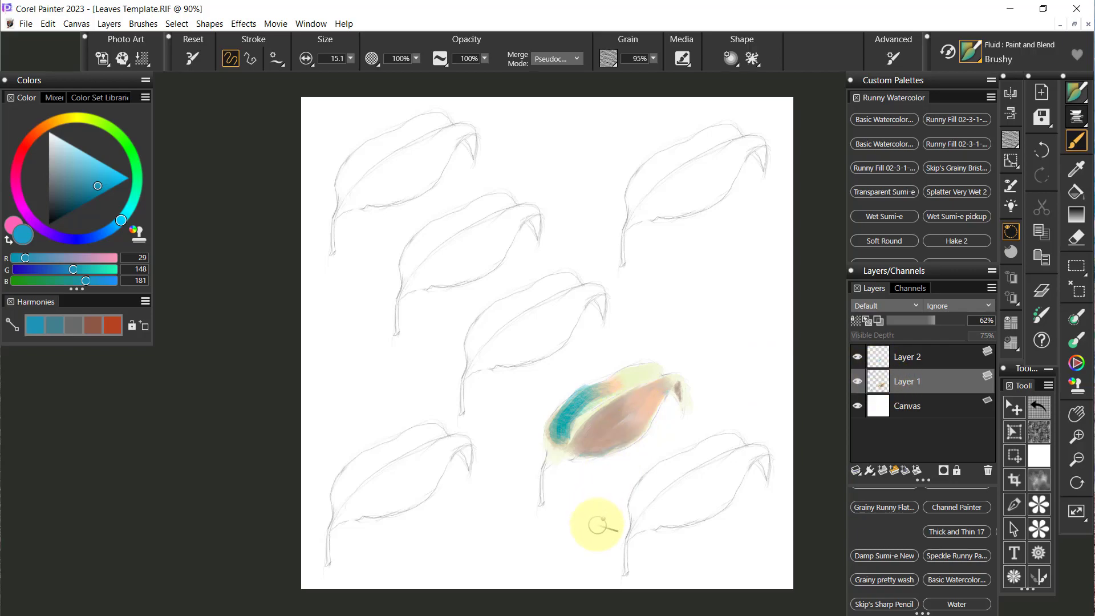
left_click(89, 118)
left_click(85, 193)
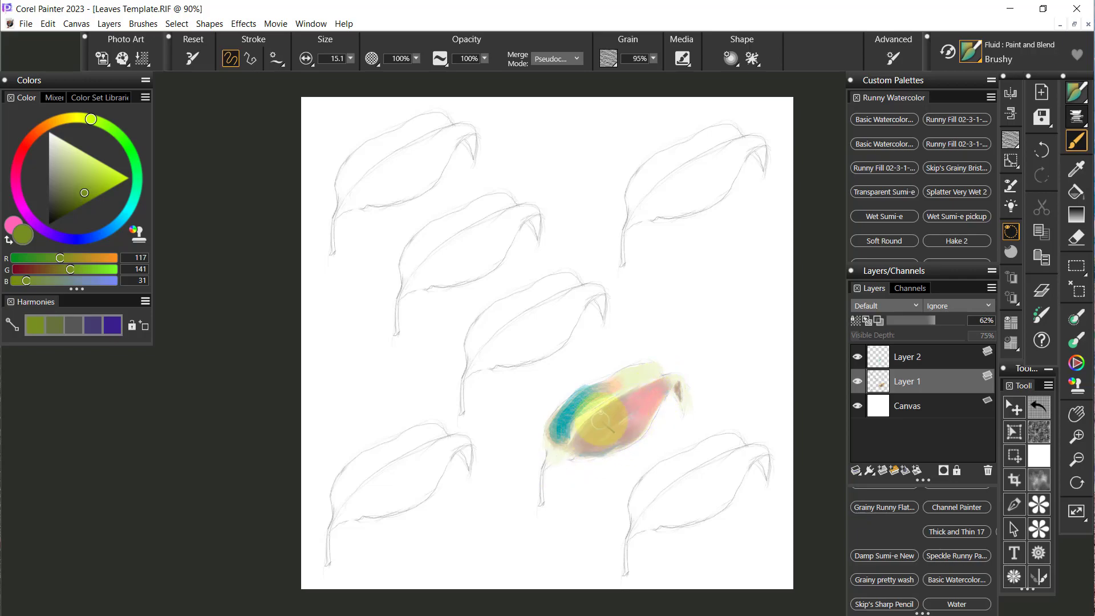
Step: On Layer 2, glaze the painted leaf's upper half and fill the center leaf's lower half with green, undoing the second pass
left_click(909, 353)
mouse_move(630, 393)
left_mouse_down()
mouse_move(593, 399)
mouse_move(570, 416)
mouse_move(616, 393)
mouse_move(563, 425)
mouse_move(561, 399)
mouse_move(610, 376)
mouse_move(595, 393)
mouse_move(610, 371)
mouse_move(561, 422)
mouse_move(598, 384)
mouse_move(628, 465)
left_mouse_up()
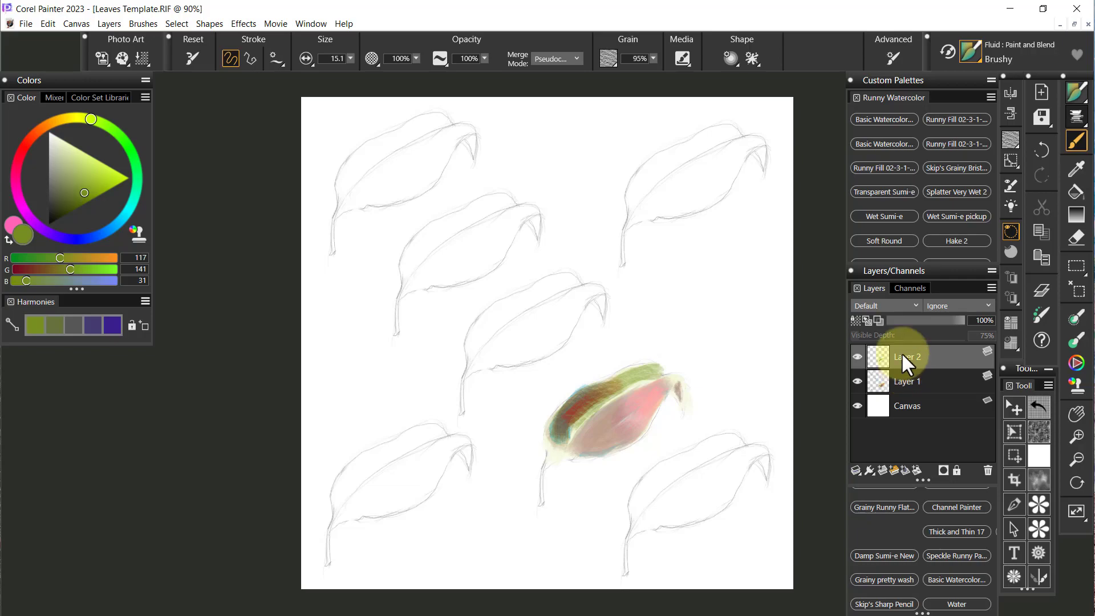
mouse_move(489, 354)
left_mouse_down()
mouse_move(549, 309)
mouse_move(493, 356)
mouse_move(546, 315)
mouse_move(502, 355)
mouse_move(558, 318)
mouse_move(510, 354)
mouse_move(540, 349)
mouse_move(561, 327)
mouse_move(485, 362)
mouse_move(547, 309)
mouse_move(513, 337)
left_mouse_up()
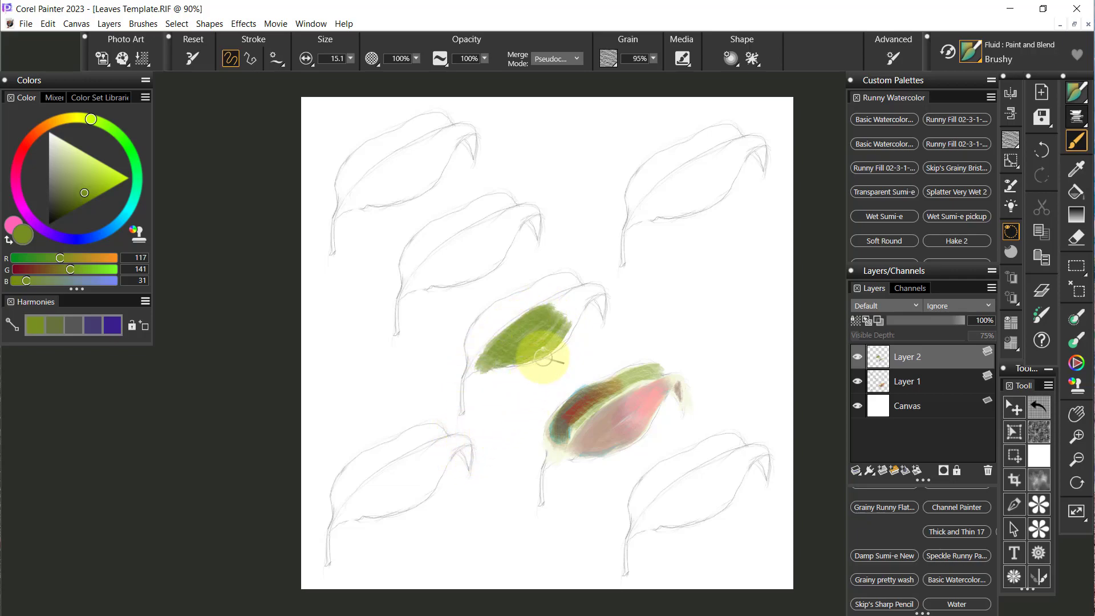
mouse_move(543, 358)
left_mouse_down()
mouse_move(525, 323)
mouse_move(542, 318)
mouse_move(548, 328)
mouse_move(548, 317)
mouse_move(515, 314)
left_mouse_up()
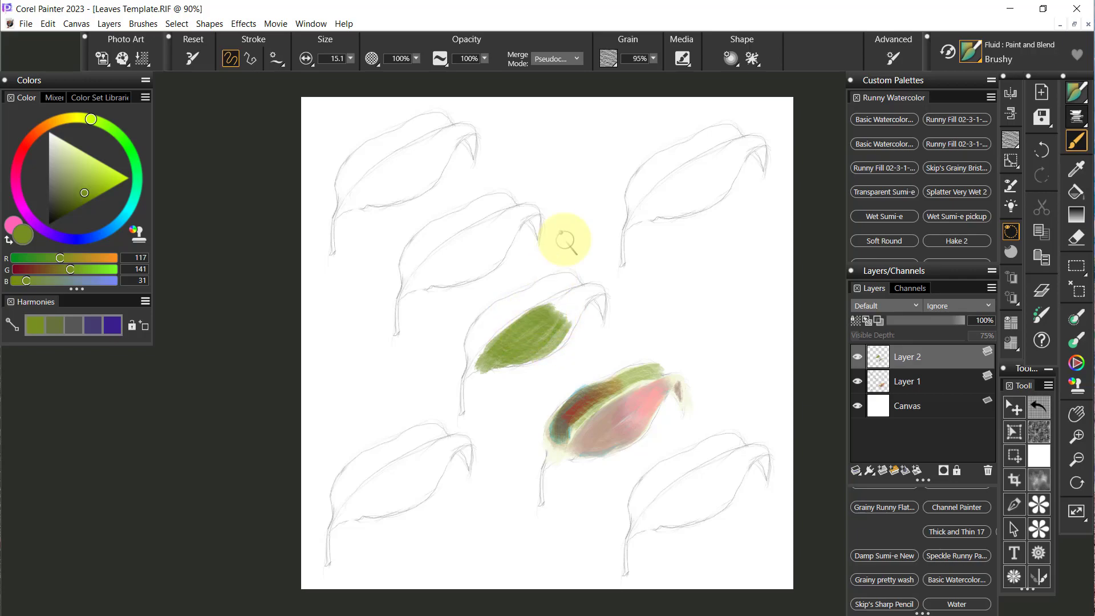
mouse_move(513, 329)
left_mouse_down()
mouse_move(477, 367)
mouse_move(533, 319)
mouse_move(491, 356)
mouse_move(548, 319)
mouse_move(496, 365)
mouse_move(565, 311)
mouse_move(473, 394)
left_mouse_up()
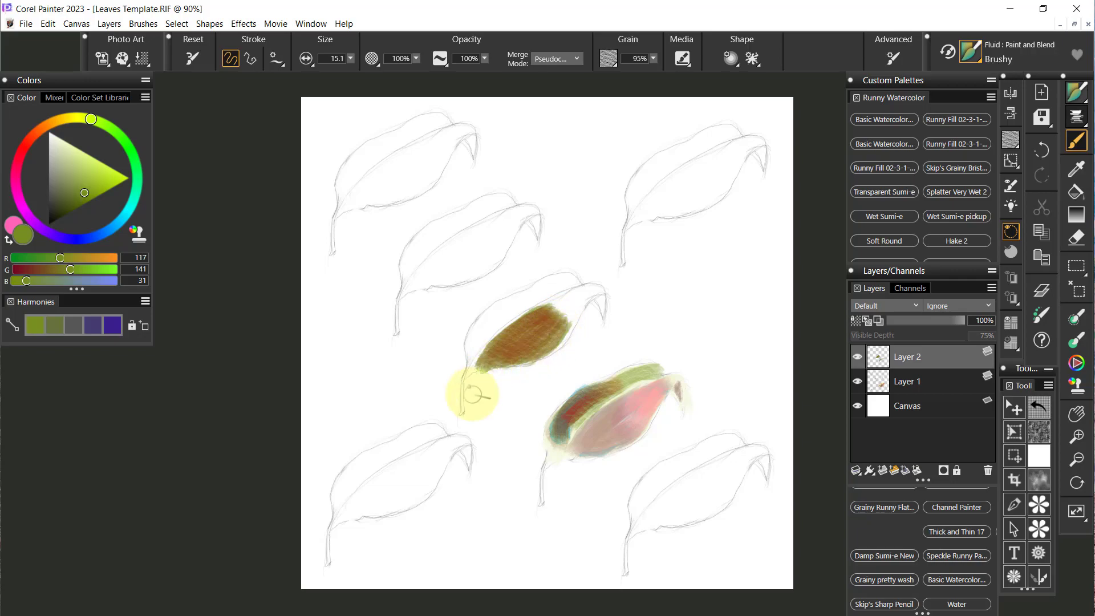
key("ctrl+z")
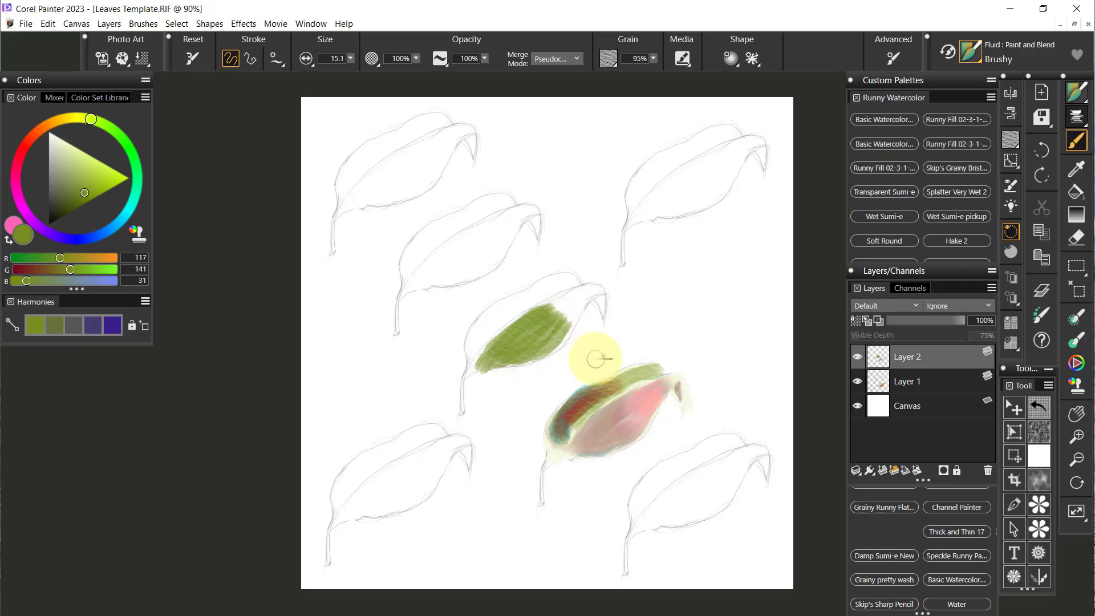
Step: Try a second green pass over the center leaf's lower half on a new layer and delete that layer
left_click(881, 468)
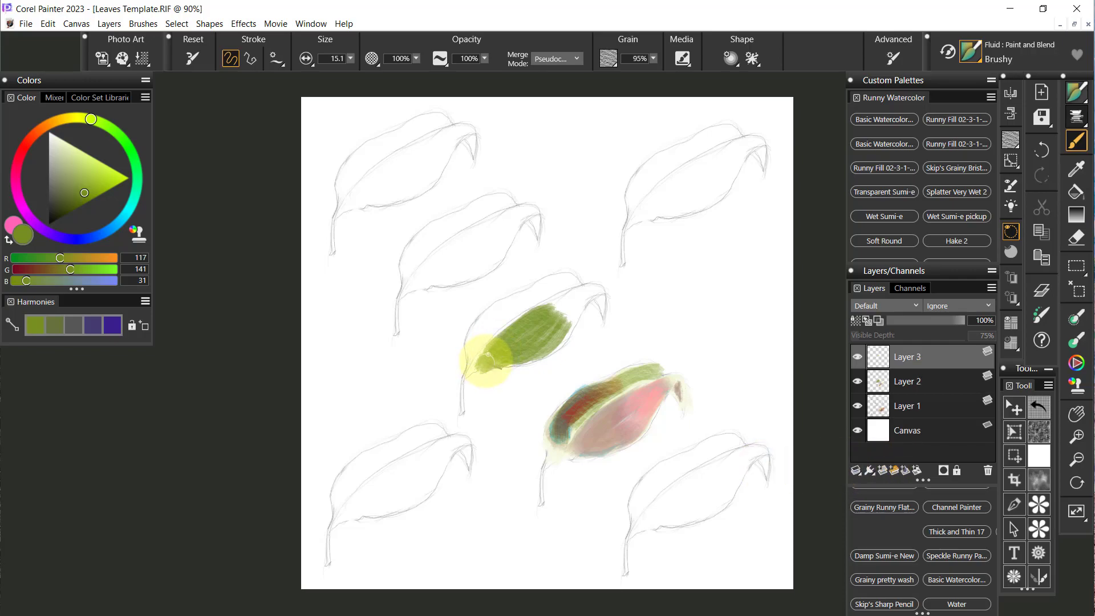
mouse_move(530, 320)
left_mouse_down()
mouse_move(489, 360)
mouse_move(537, 321)
mouse_move(499, 355)
mouse_move(552, 324)
mouse_move(533, 349)
mouse_move(504, 360)
mouse_move(553, 333)
mouse_move(557, 319)
mouse_move(553, 340)
left_mouse_up()
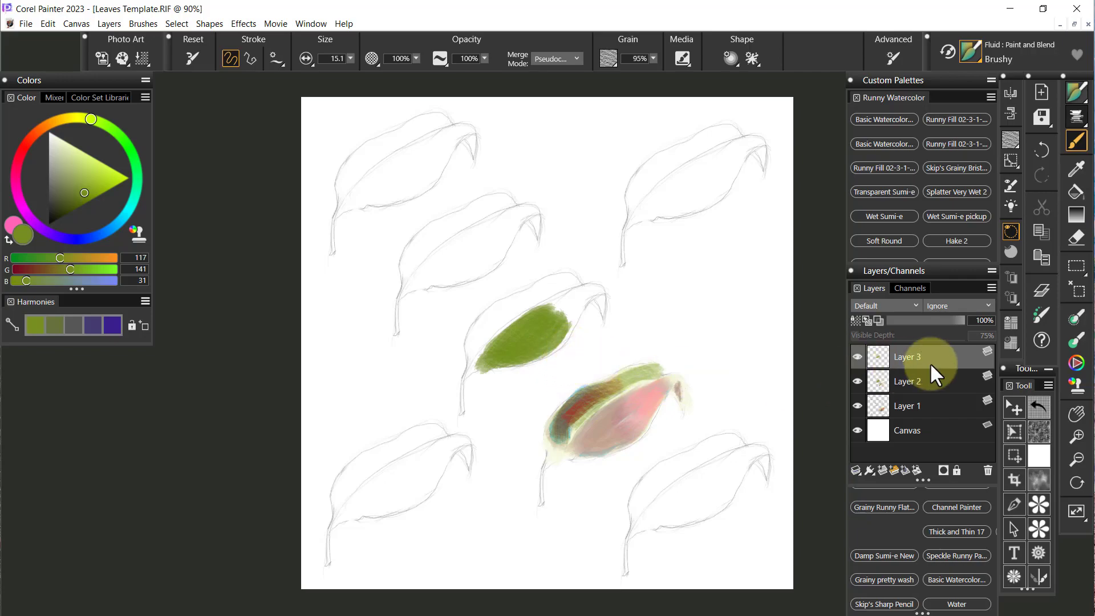
left_click(985, 467)
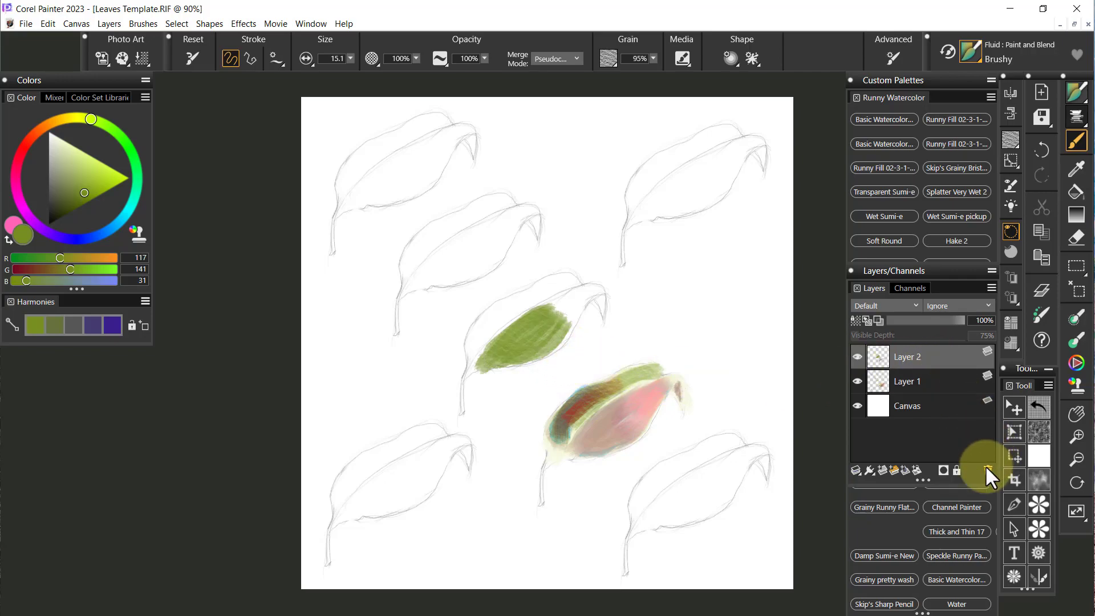
Step: Delete Layer 2 and Layer 1, and undo the deletion of Layer 1
left_click(985, 466)
left_click(986, 467)
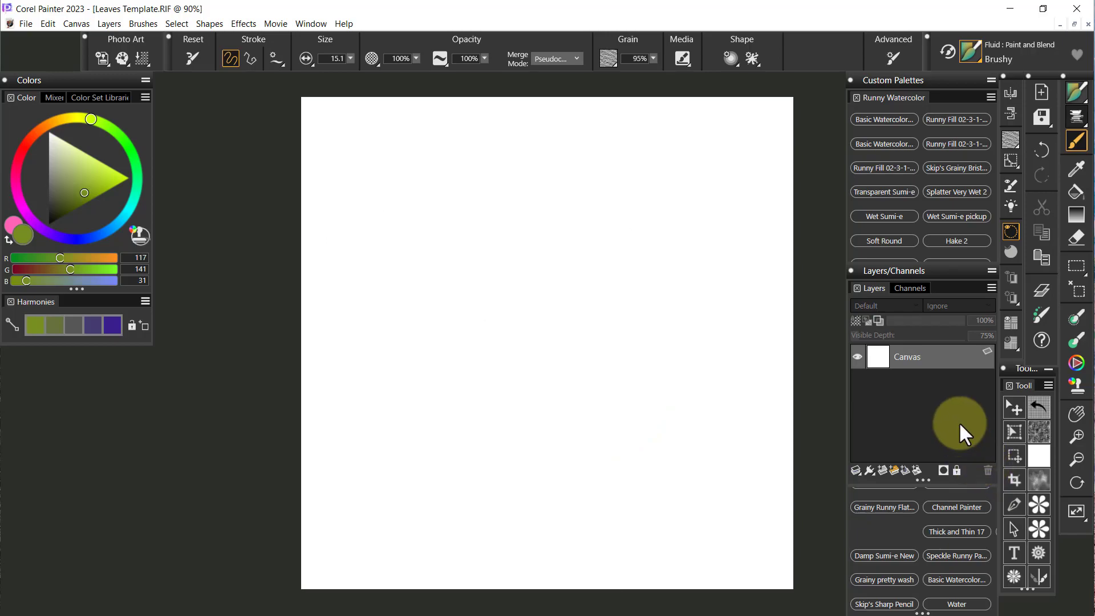
left_click(1040, 147)
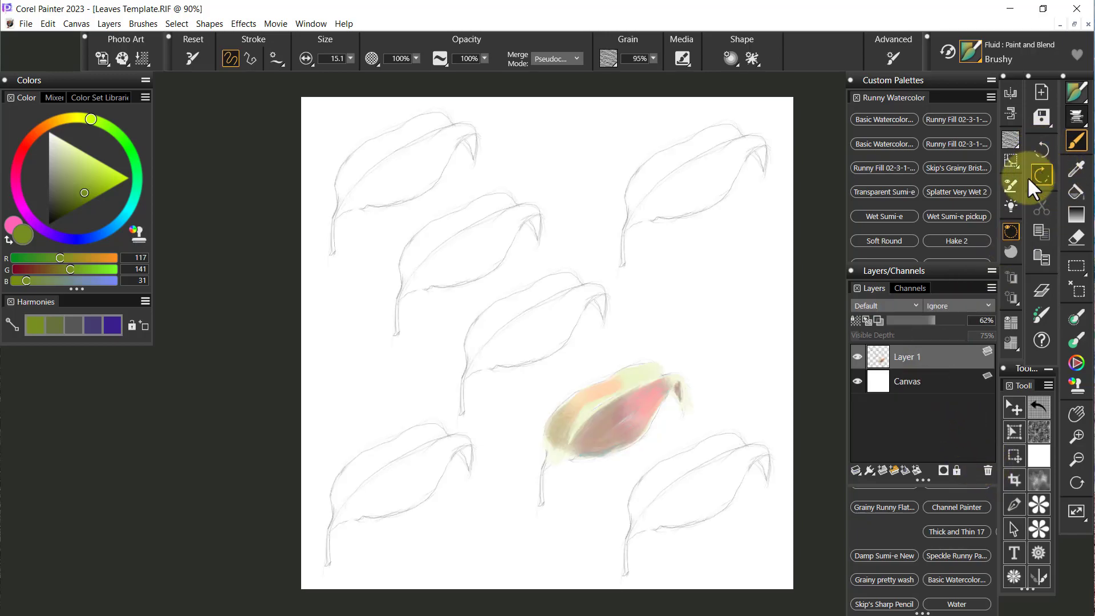
Step: Add a watercolor layer above Layer 1
double_click(914, 352)
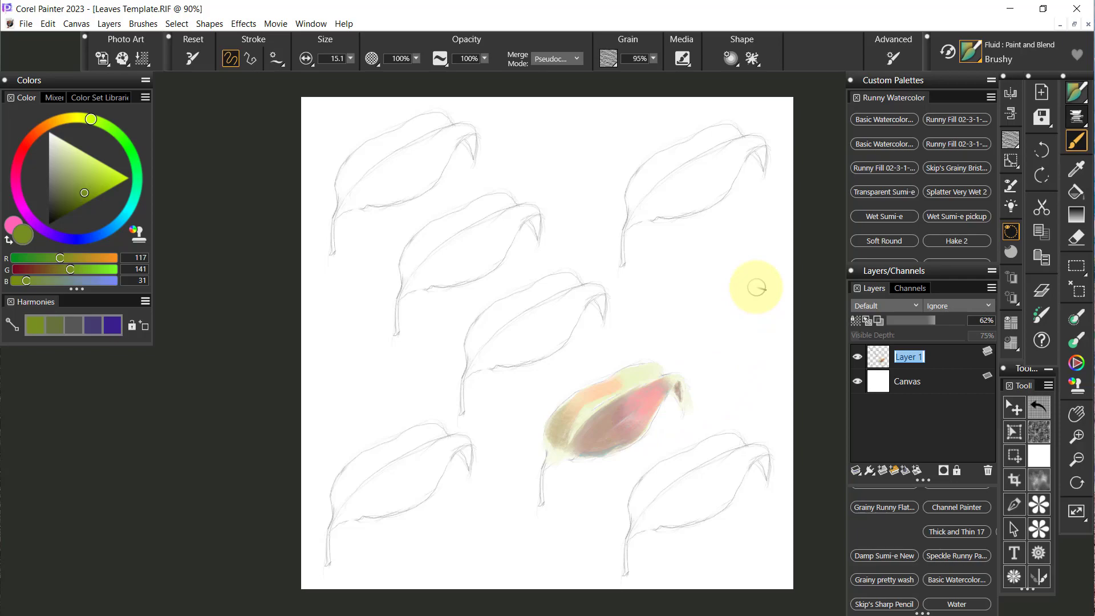
left_click(906, 470)
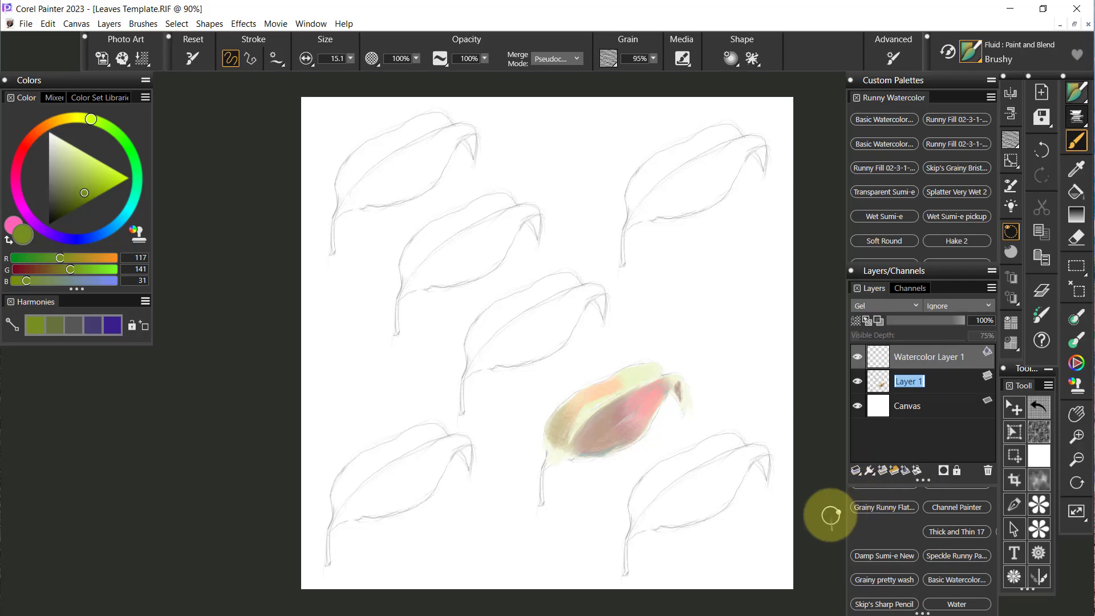
Step: Try painting the center leaf's upper half in green with the Hake 2 watercolor brush, reset the brush, and undo the strokes
left_click(956, 239)
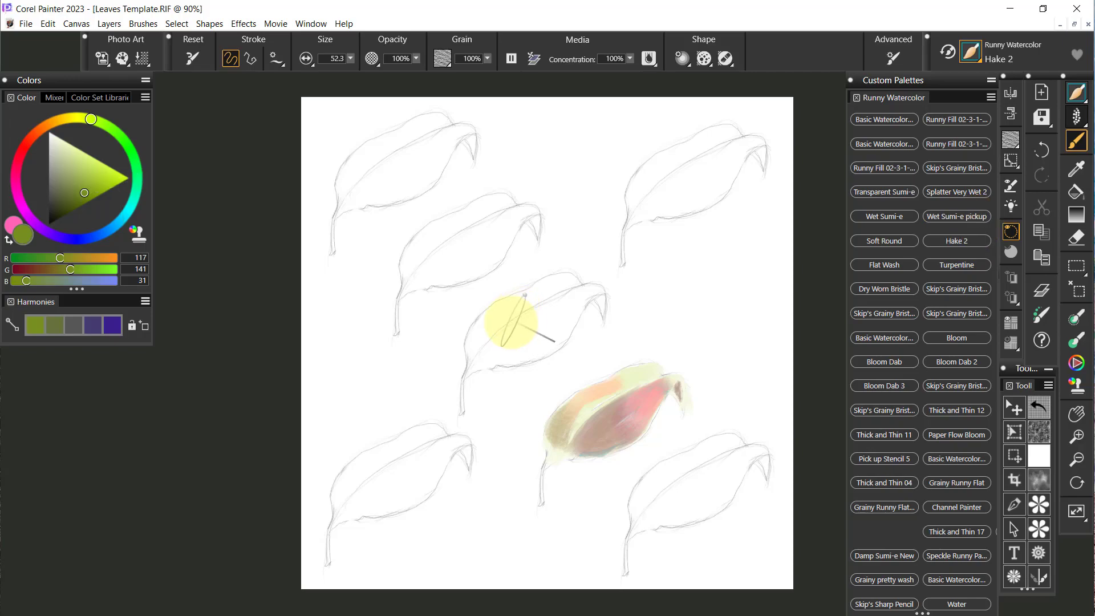
left_click_drag(820, 342, 826, 345)
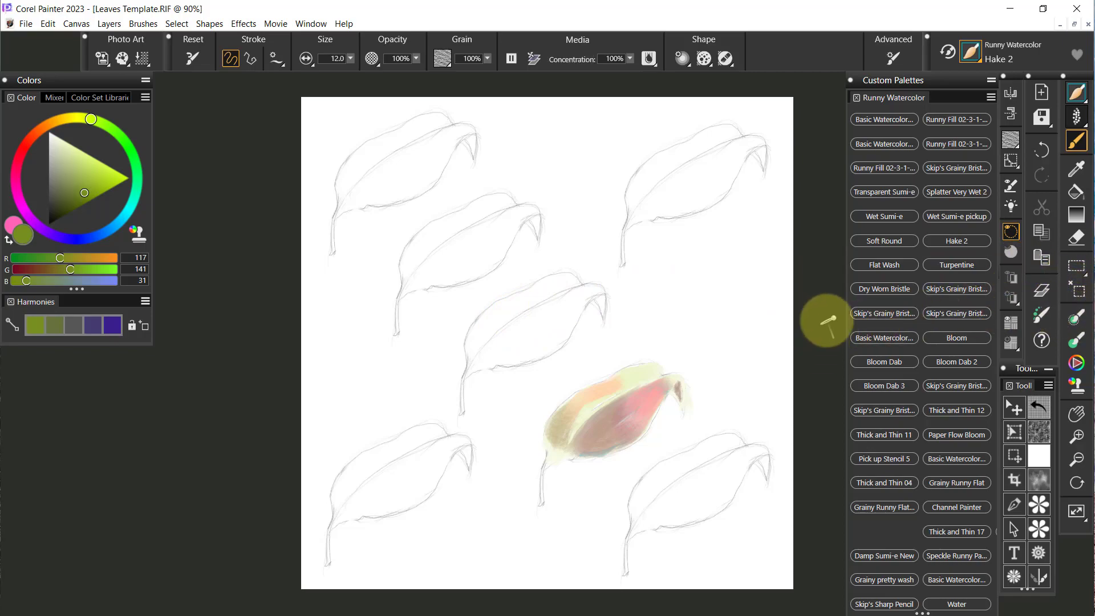
mouse_move(480, 320)
left_mouse_down()
mouse_move(477, 341)
mouse_move(481, 318)
mouse_move(489, 324)
mouse_move(499, 310)
mouse_move(497, 326)
mouse_move(493, 313)
mouse_move(505, 311)
mouse_move(479, 330)
mouse_move(494, 299)
mouse_move(484, 308)
mouse_move(518, 295)
mouse_move(498, 332)
left_mouse_up()
left_click(193, 63)
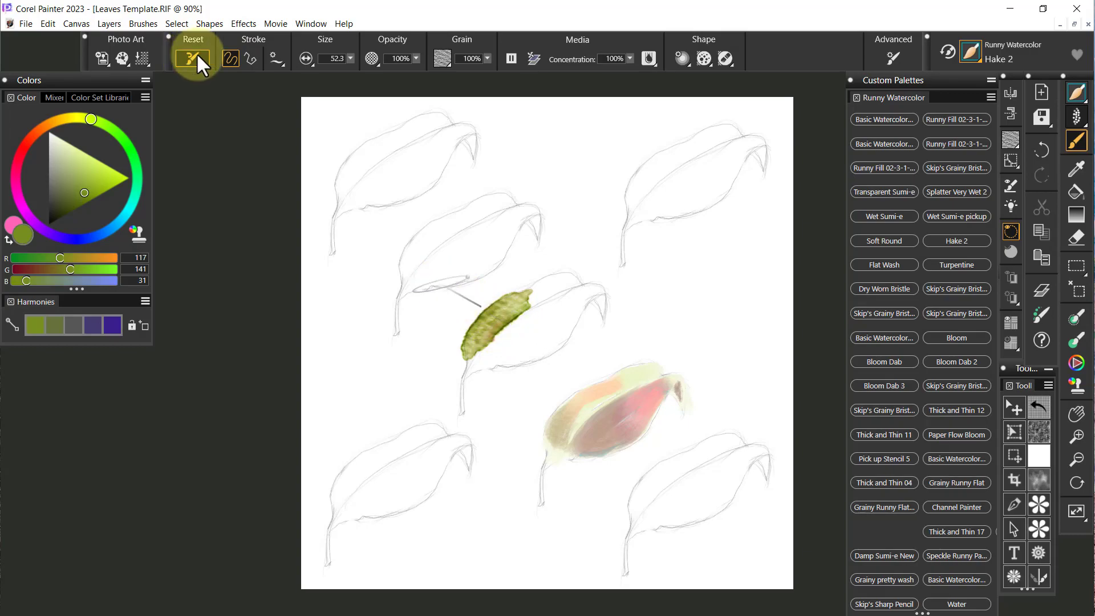
key("ctrl+z")
key("ctrl+z")
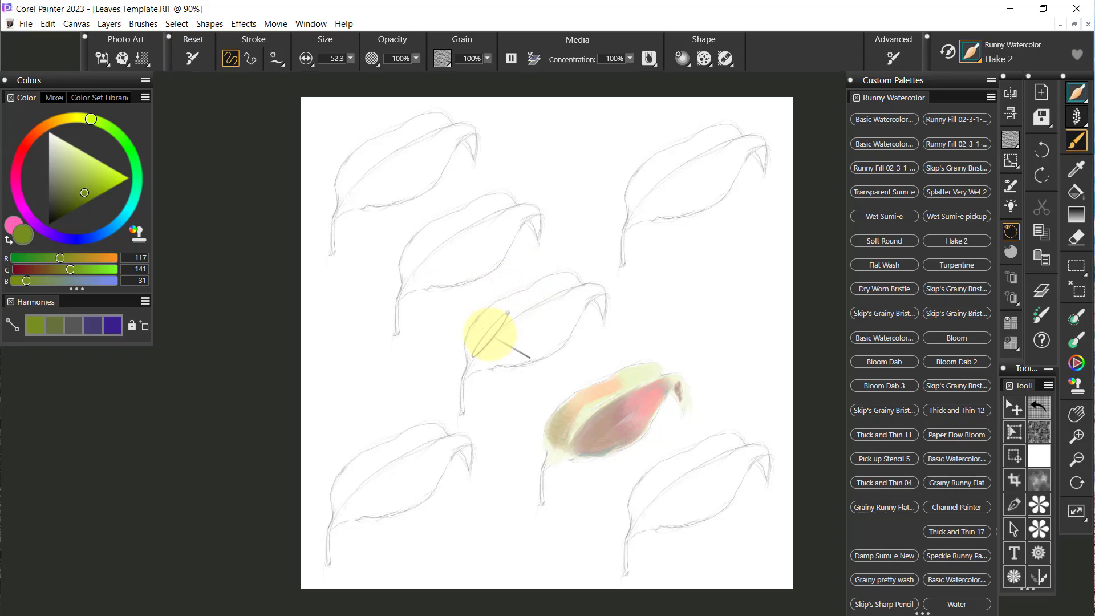
left_click_drag(487, 340, 484, 330)
key("ctrl+z")
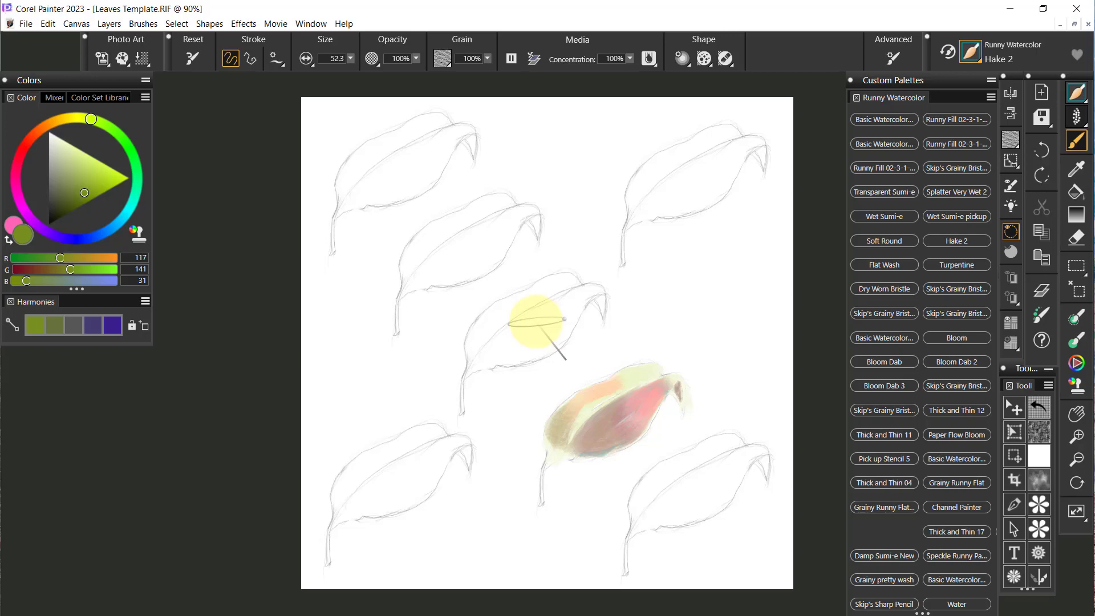
Step: Paint both halves of the center leaf in olive green with a Skip's Grainy Runny Watercolor brush at size 9.5
left_click(969, 166)
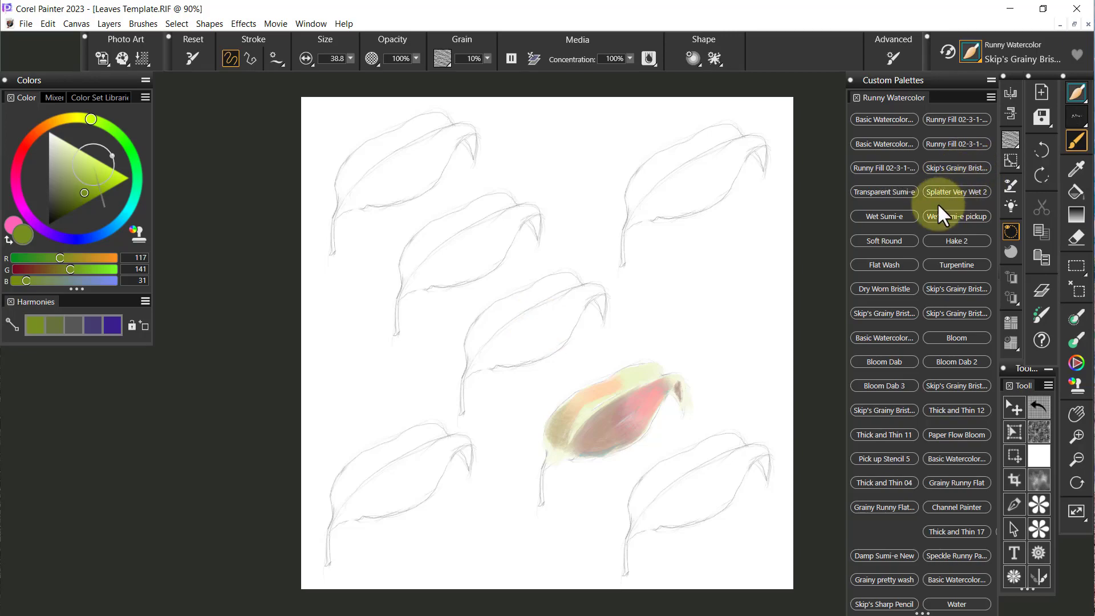
left_click(1069, 317)
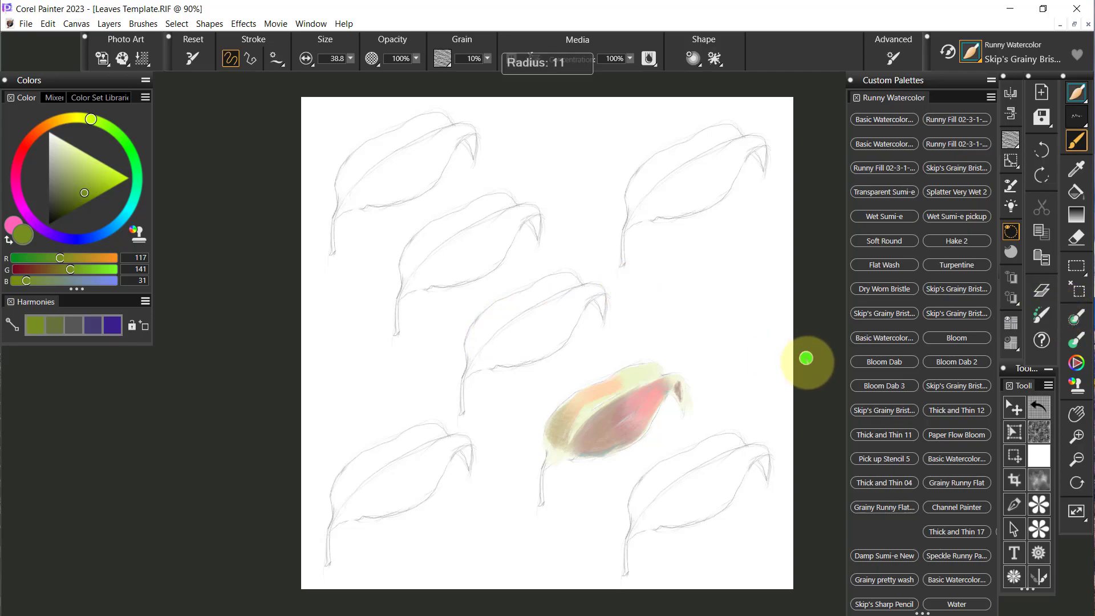
mouse_move(480, 346)
left_mouse_down()
mouse_move(498, 307)
mouse_move(474, 330)
mouse_move(474, 351)
mouse_move(492, 306)
mouse_move(483, 345)
mouse_move(504, 308)
mouse_move(482, 342)
mouse_move(522, 309)
mouse_move(492, 303)
mouse_move(548, 281)
mouse_move(531, 304)
mouse_move(570, 282)
mouse_move(547, 278)
mouse_move(575, 280)
mouse_move(565, 274)
mouse_move(498, 312)
mouse_move(522, 296)
mouse_move(493, 304)
mouse_move(471, 363)
mouse_move(487, 337)
mouse_move(475, 360)
mouse_move(496, 339)
mouse_move(476, 364)
mouse_move(539, 309)
mouse_move(594, 289)
mouse_move(551, 301)
mouse_move(490, 345)
mouse_move(530, 317)
mouse_move(496, 356)
mouse_move(547, 307)
mouse_move(490, 365)
mouse_move(473, 365)
mouse_move(515, 357)
mouse_move(576, 319)
mouse_move(513, 364)
mouse_move(576, 327)
mouse_move(541, 353)
mouse_move(496, 342)
mouse_move(548, 319)
mouse_move(575, 291)
mouse_move(564, 342)
mouse_move(542, 351)
left_mouse_up()
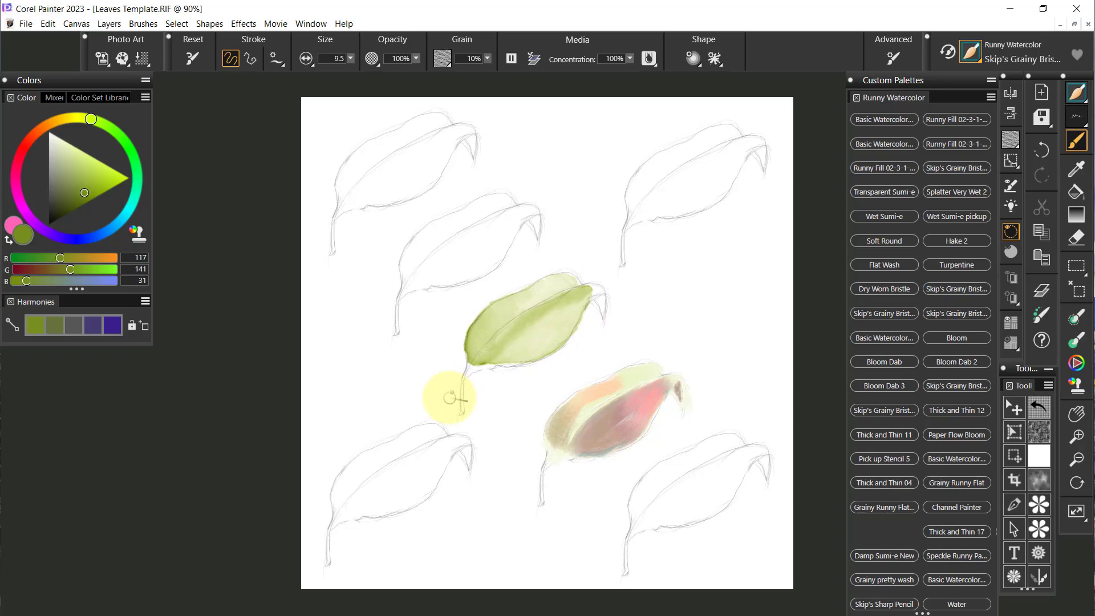
Step: Switch to the Brushy brush from the Fluid : Paint and Blend category
left_click(947, 51)
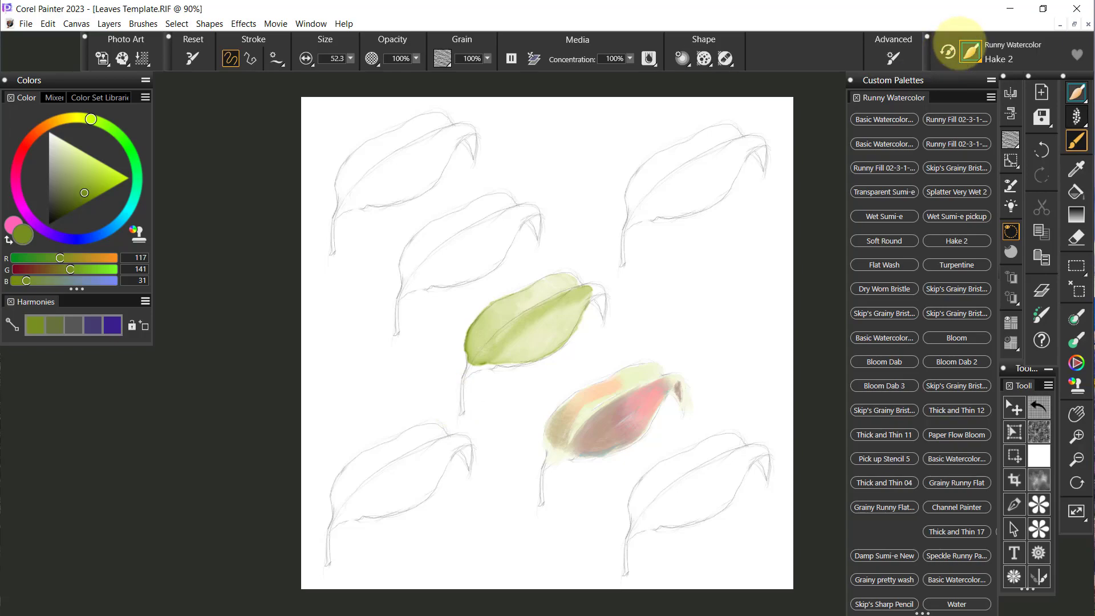
left_click(980, 53)
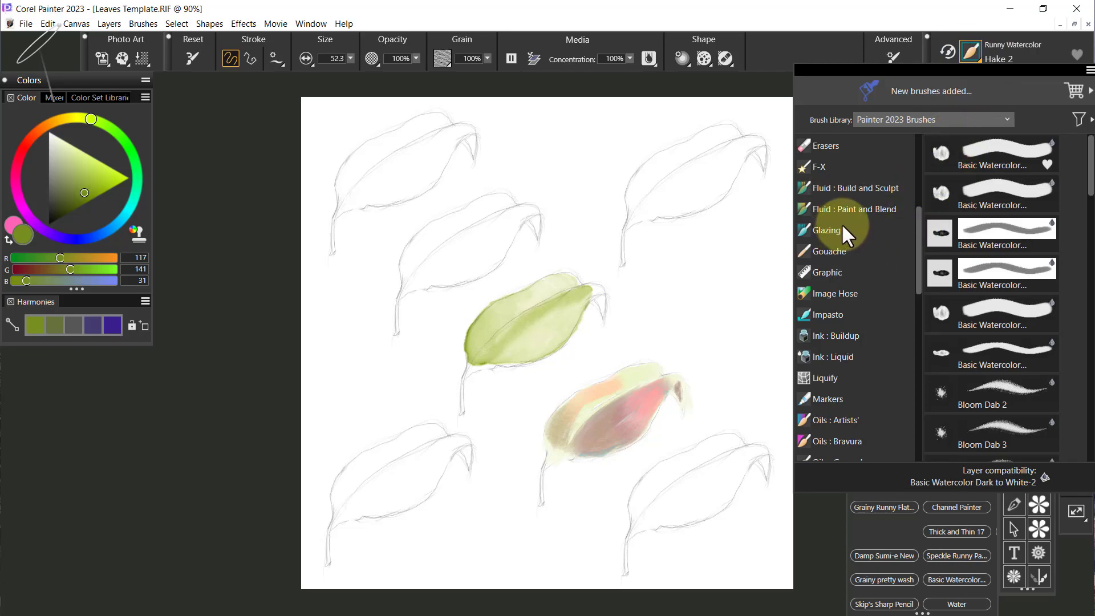
left_click(866, 209)
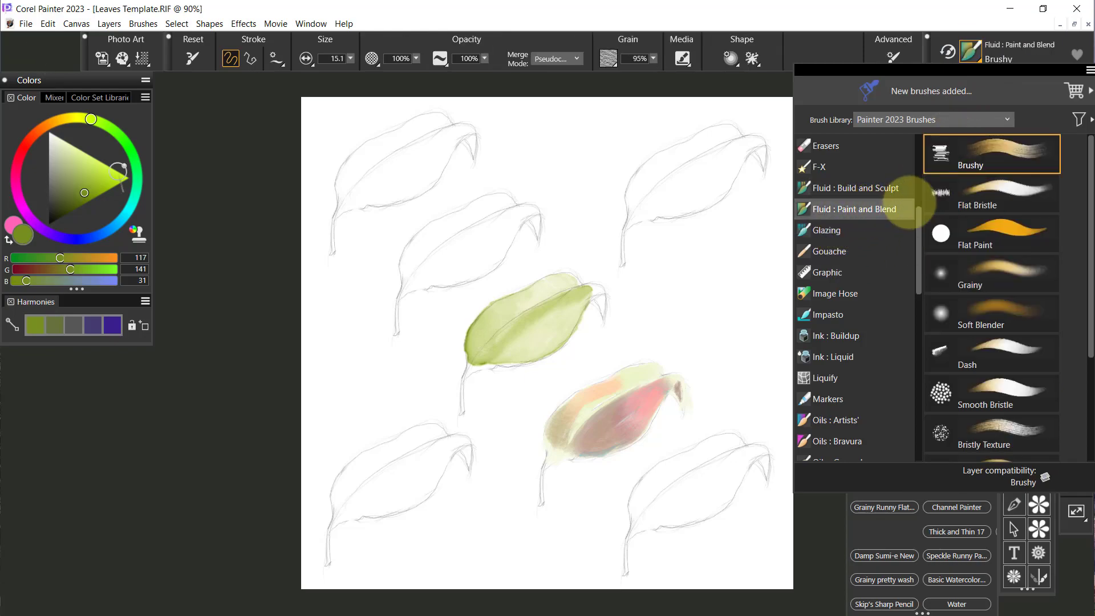
left_click(1016, 150)
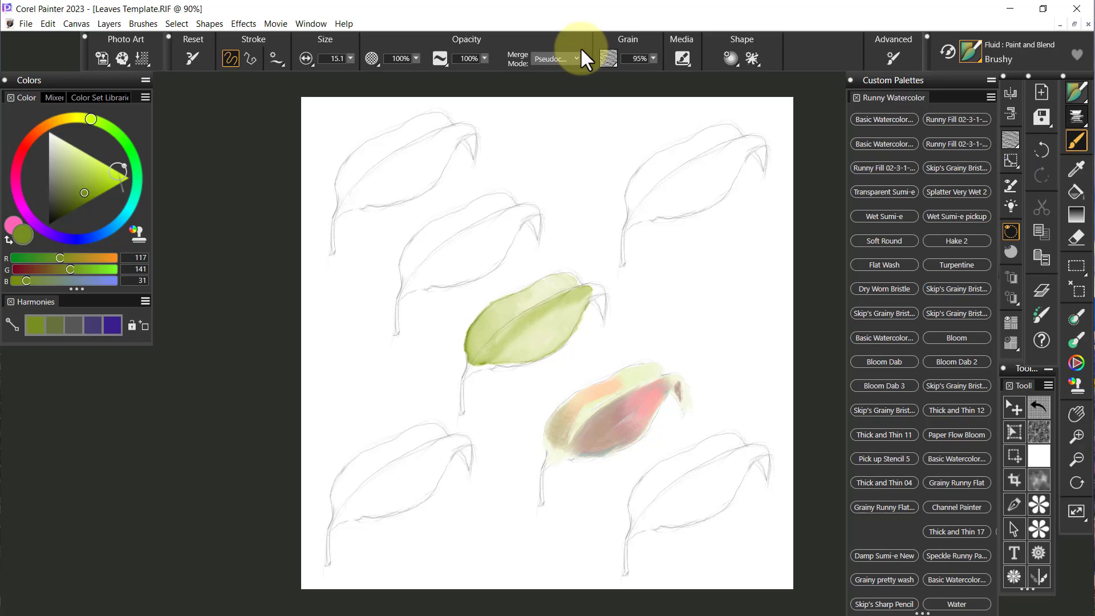
Step: Create a compatible paint layer above the watercolor layer and glaze the center leaf's upper half with green in Pseudocolor mode
left_click(1041, 288)
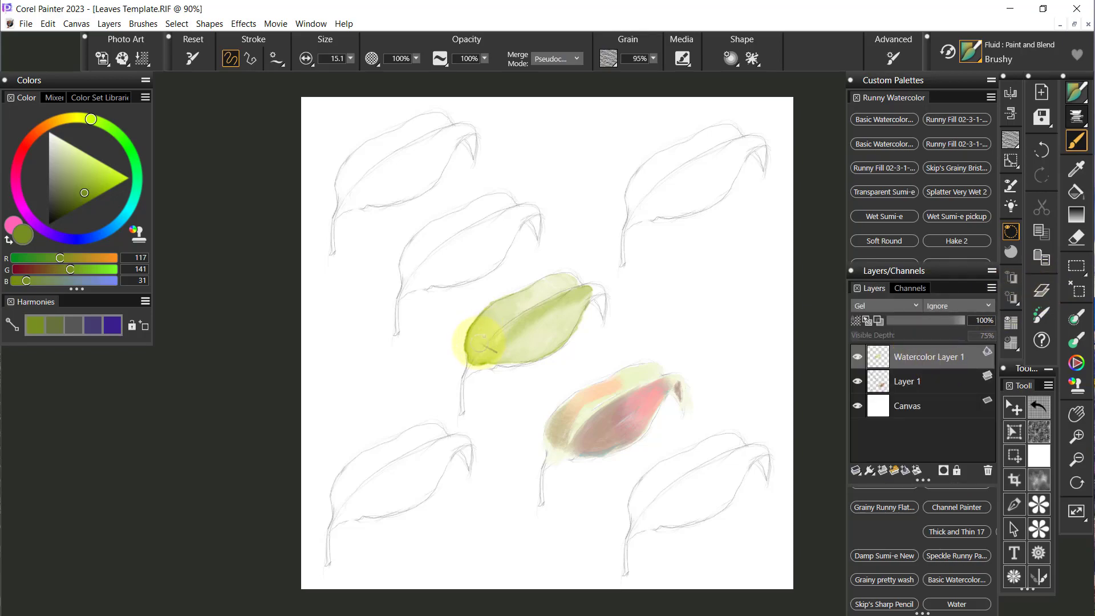
left_click(476, 345)
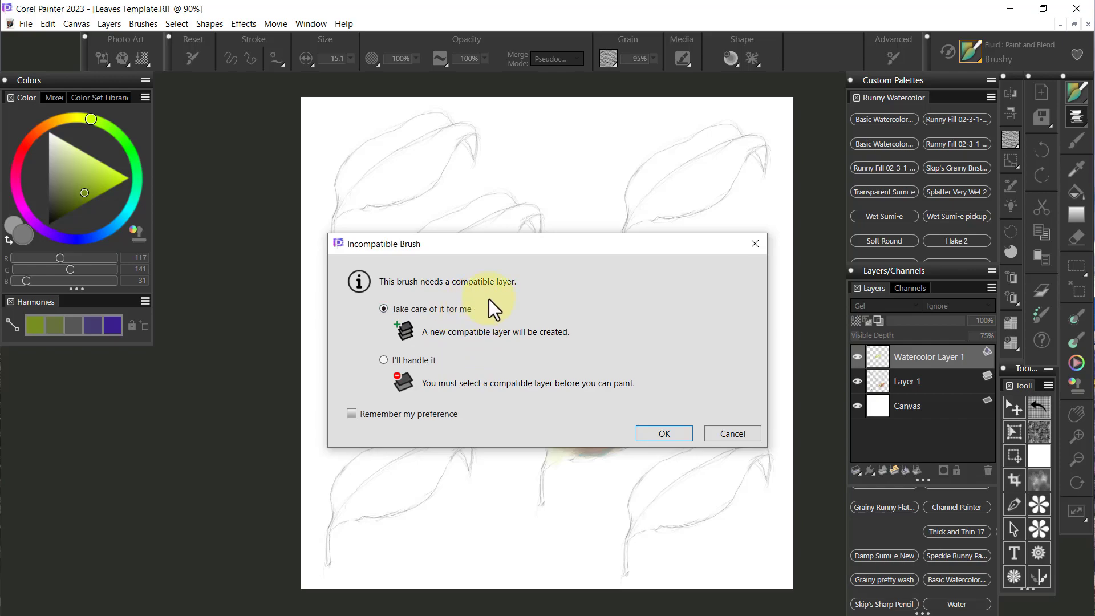
left_click(664, 433)
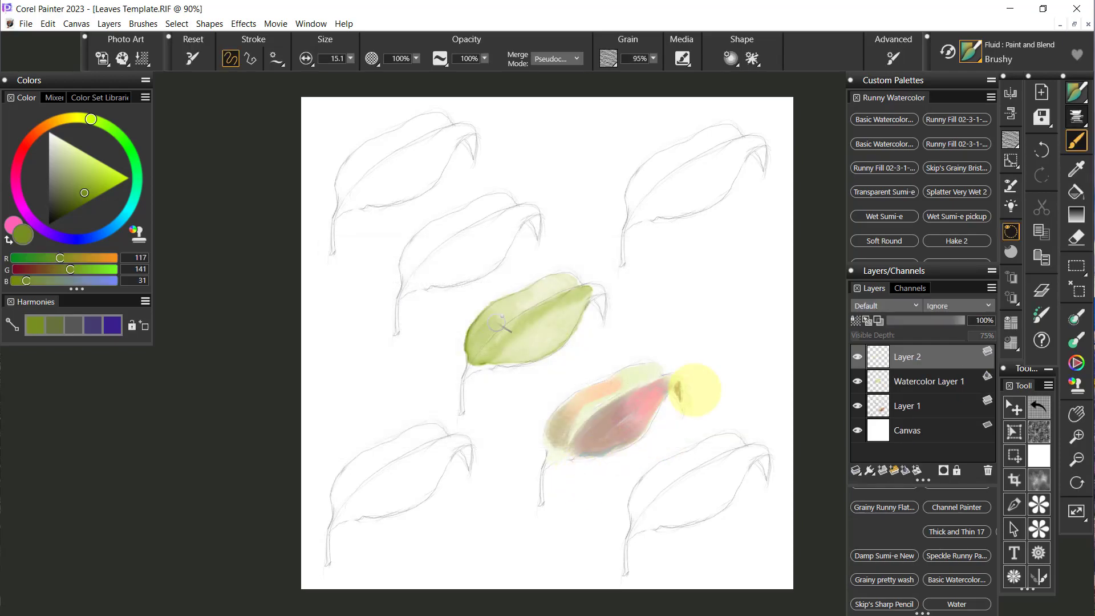
left_click(497, 324)
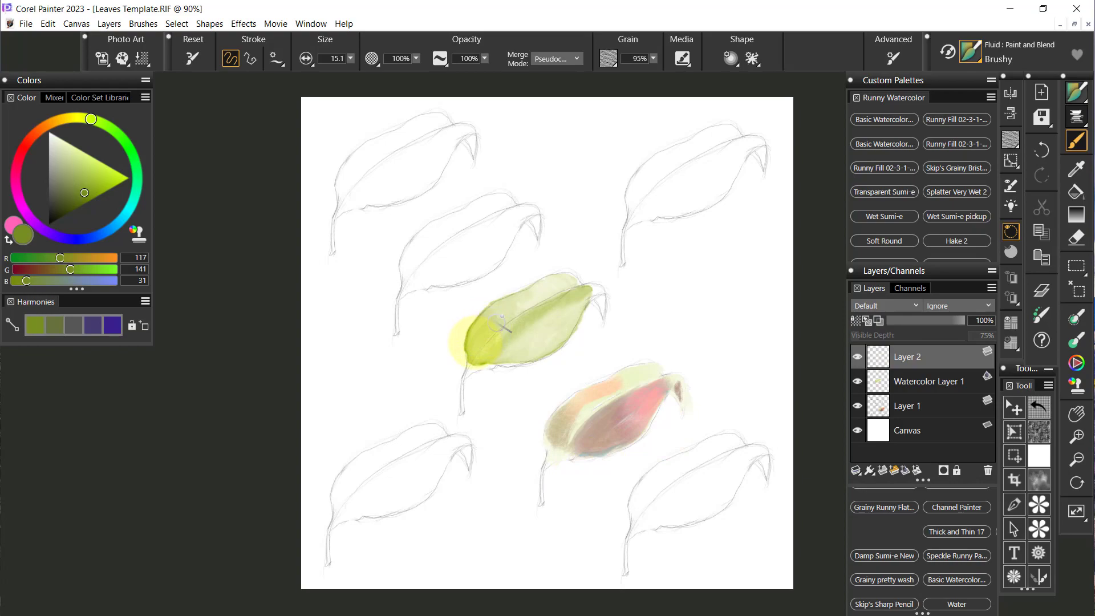
mouse_move(504, 317)
left_mouse_down()
mouse_move(485, 335)
mouse_move(512, 309)
mouse_move(475, 348)
mouse_move(500, 304)
mouse_move(479, 323)
mouse_move(479, 334)
mouse_move(505, 302)
mouse_move(469, 353)
mouse_move(534, 294)
mouse_move(493, 307)
mouse_move(571, 281)
mouse_move(481, 335)
mouse_move(518, 299)
mouse_move(464, 356)
left_mouse_up()
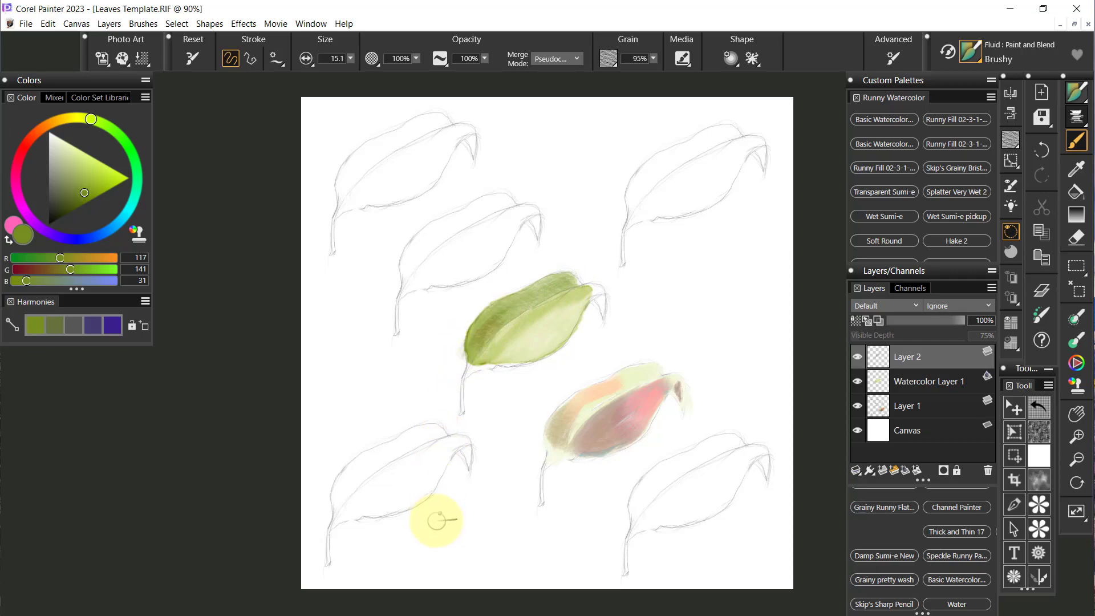
Step: Undo the green glaze on the center leaf and convert Watercolor Layer 1 to a default layer
key("ctrl+z")
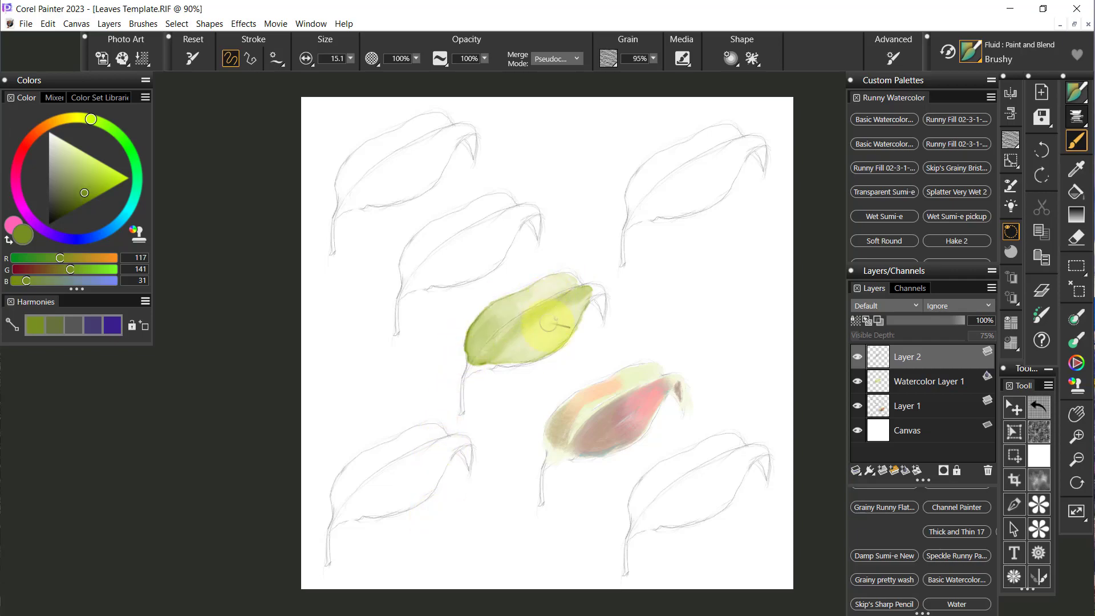
left_click(918, 381)
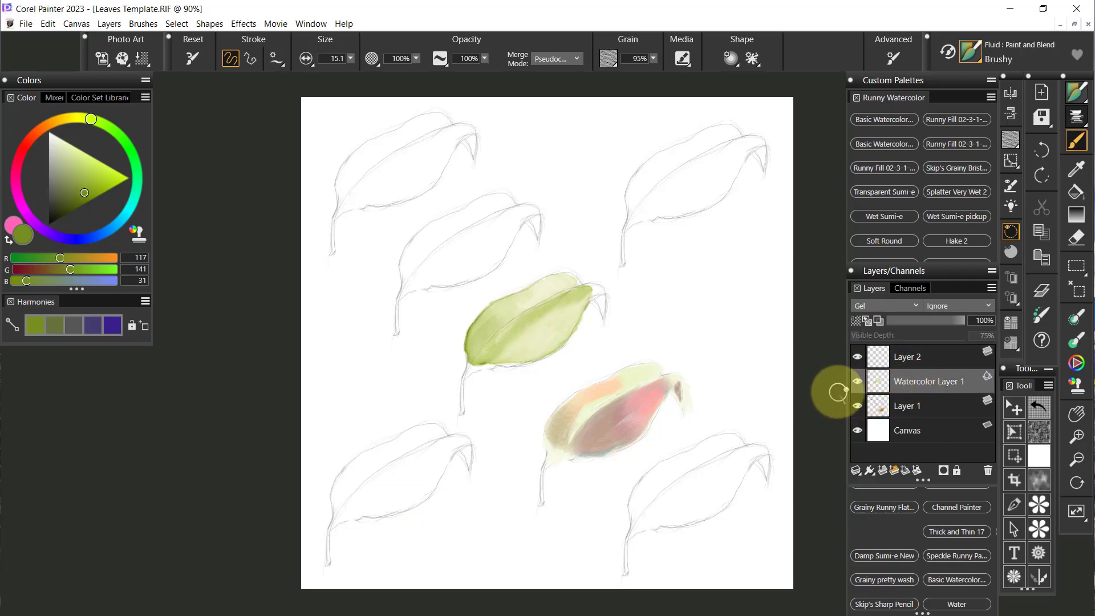
right_click(963, 380)
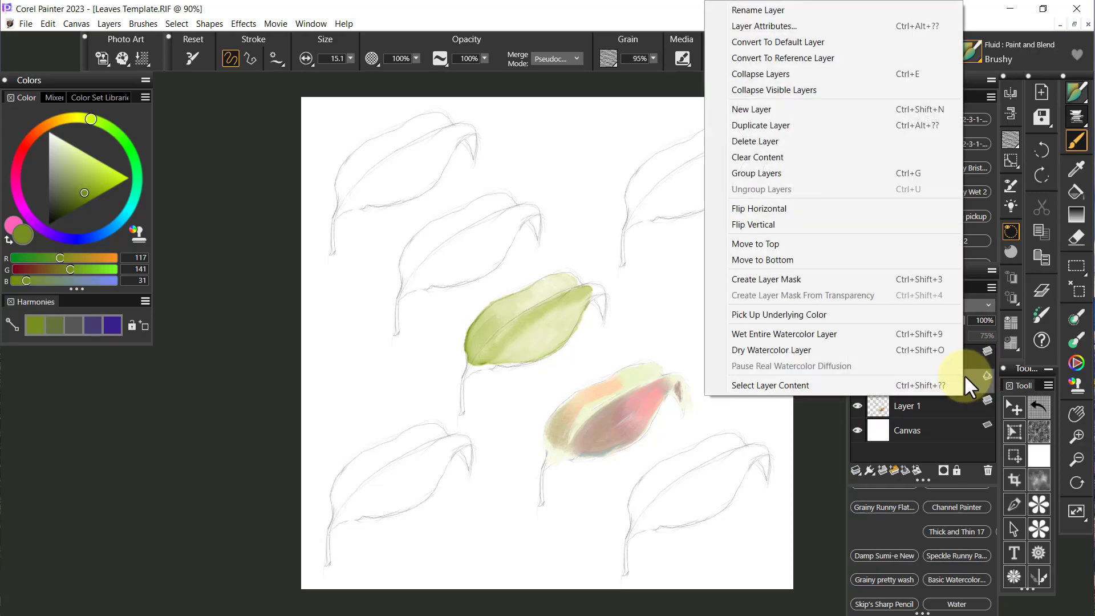
left_click(782, 40)
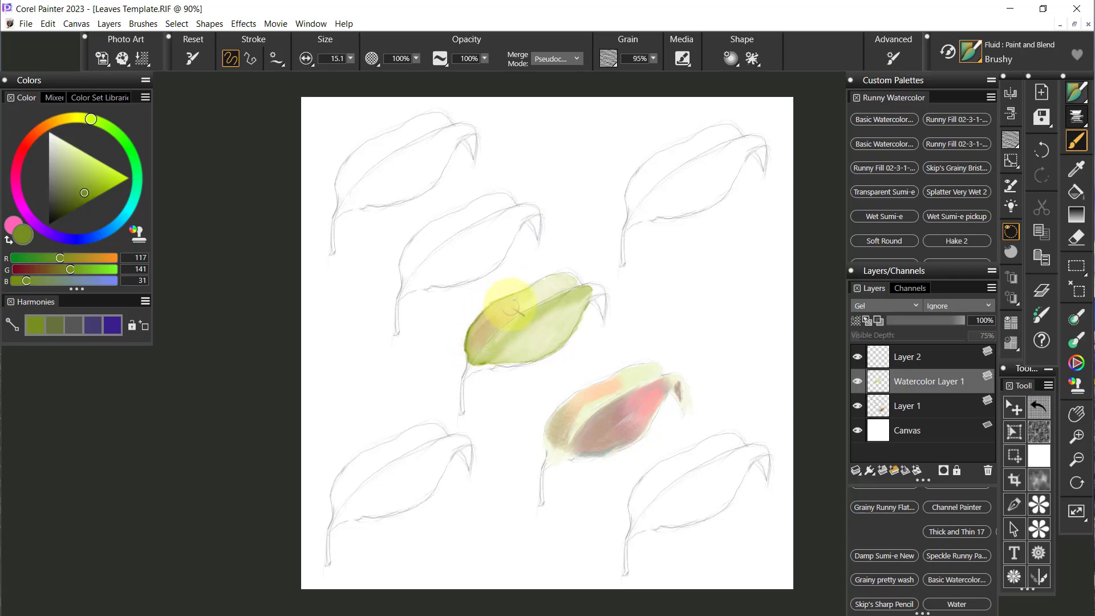
Step: Glaze the center leaf with Brushy in Pseudocolor mode on the converted layer, and turn that layer back into a watercolor layer
mouse_move(497, 306)
left_mouse_down()
mouse_move(485, 335)
mouse_move(556, 291)
mouse_move(572, 287)
mouse_move(562, 301)
mouse_move(584, 288)
mouse_move(504, 331)
mouse_move(489, 351)
mouse_move(576, 289)
mouse_move(503, 338)
mouse_move(521, 329)
mouse_move(492, 353)
mouse_move(517, 349)
mouse_move(489, 358)
left_mouse_up()
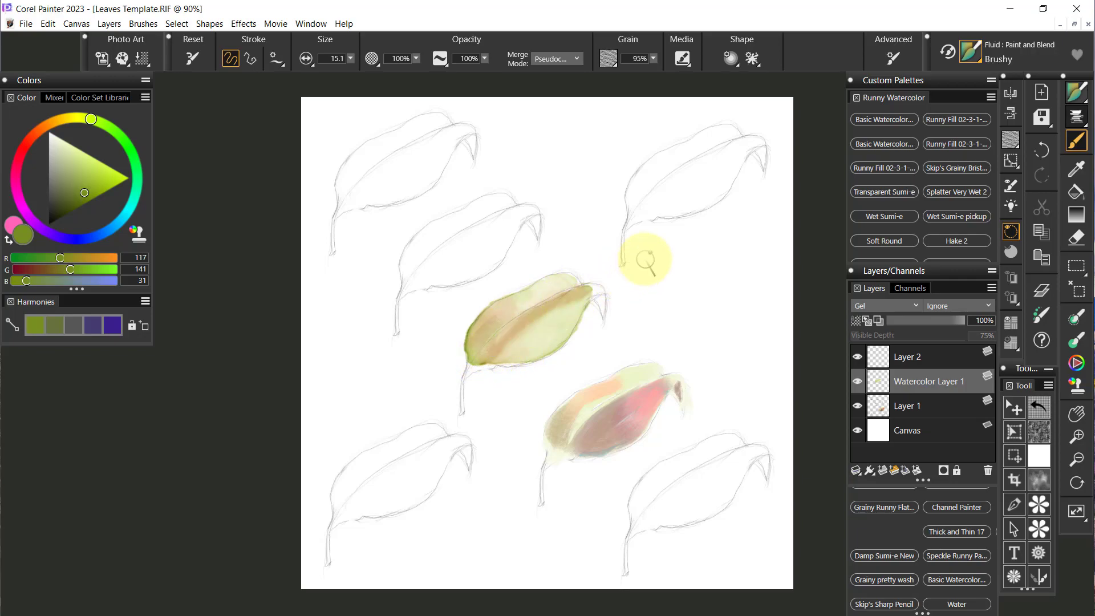
right_click(942, 376)
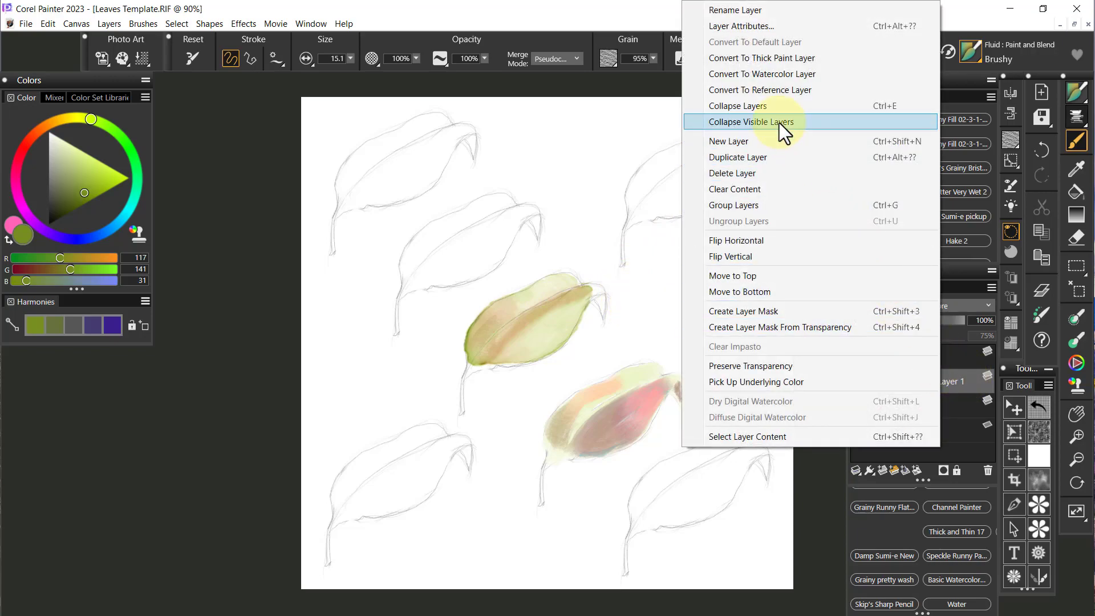
left_click(784, 73)
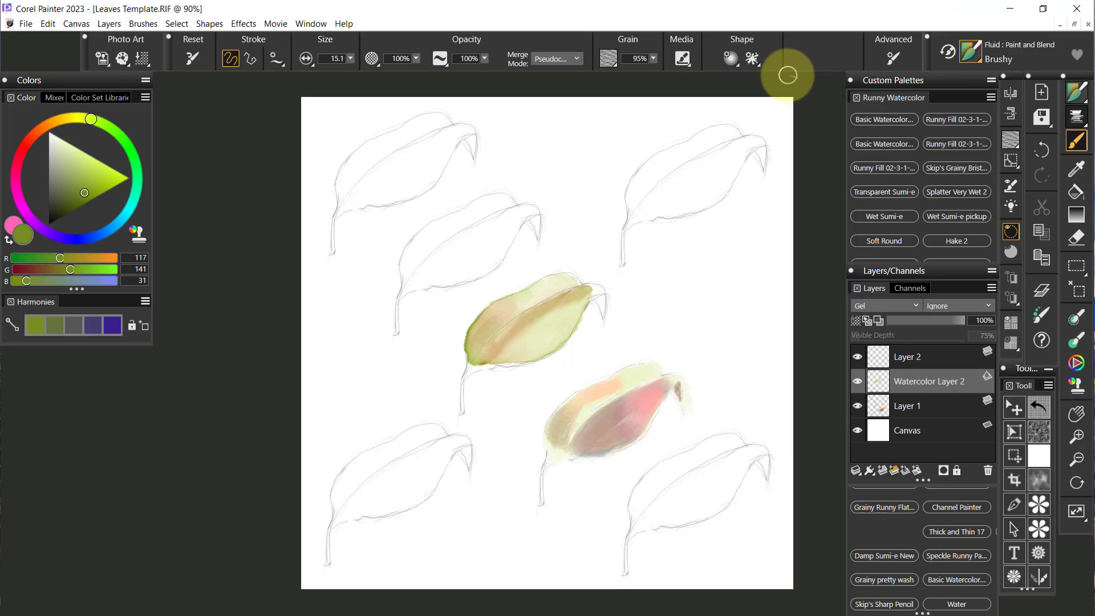
Step: Select a Skip's Grainy Bristle brush from the Runny Watercolor palette and set the color to yellow (R 213, G 204, B 75)
left_click(967, 166)
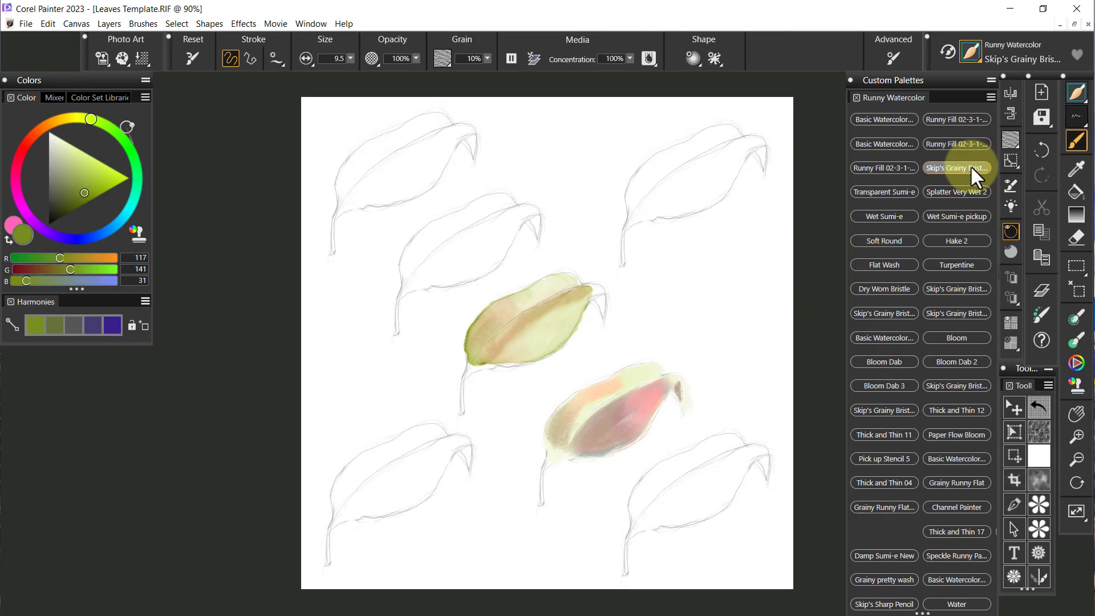
left_click(71, 118)
mouse_move(80, 156)
left_mouse_down()
mouse_move(84, 176)
mouse_move(88, 163)
left_mouse_up()
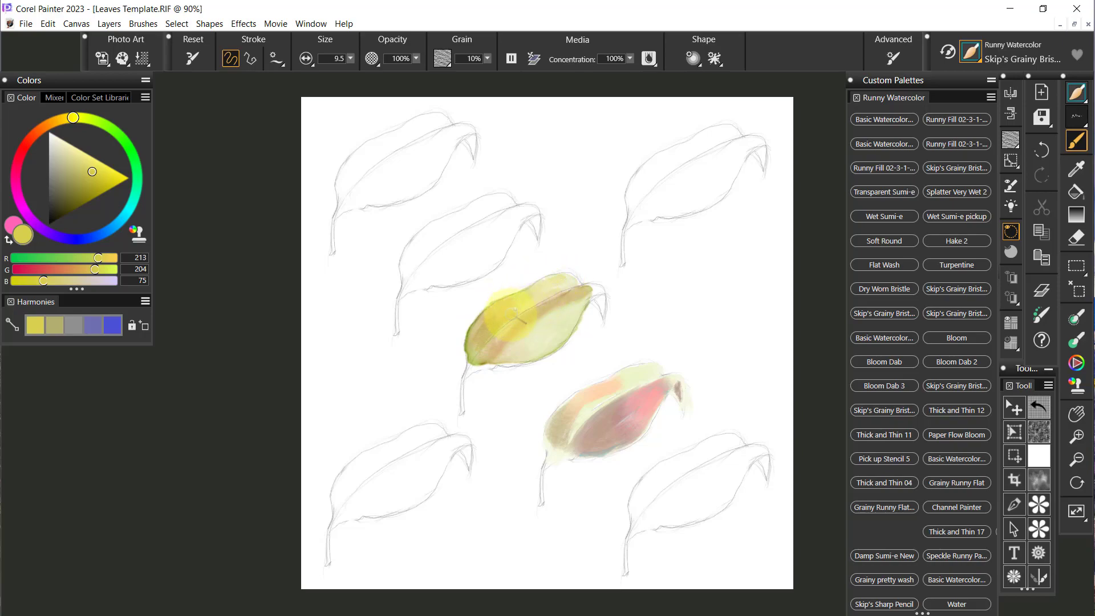
Step: Try painting yellow watercolor strokes along the midrib and lower half of the center leaf, and undo them
mouse_move(462, 360)
left_mouse_down()
mouse_move(538, 311)
mouse_move(595, 292)
left_mouse_up()
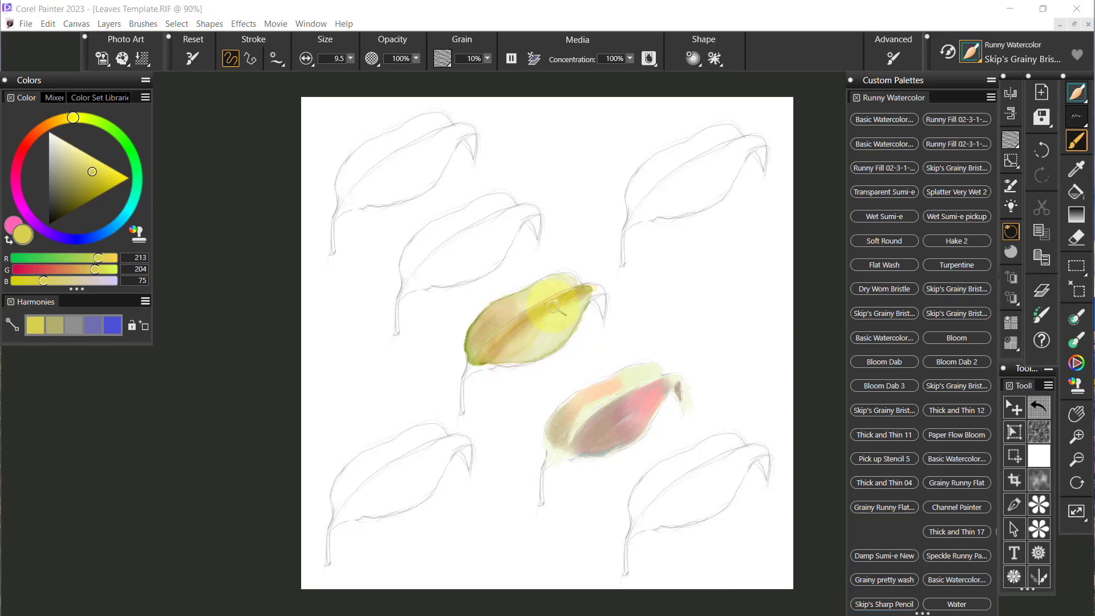
mouse_move(546, 327)
left_mouse_down()
mouse_move(526, 350)
mouse_move(522, 337)
mouse_move(507, 348)
left_mouse_up()
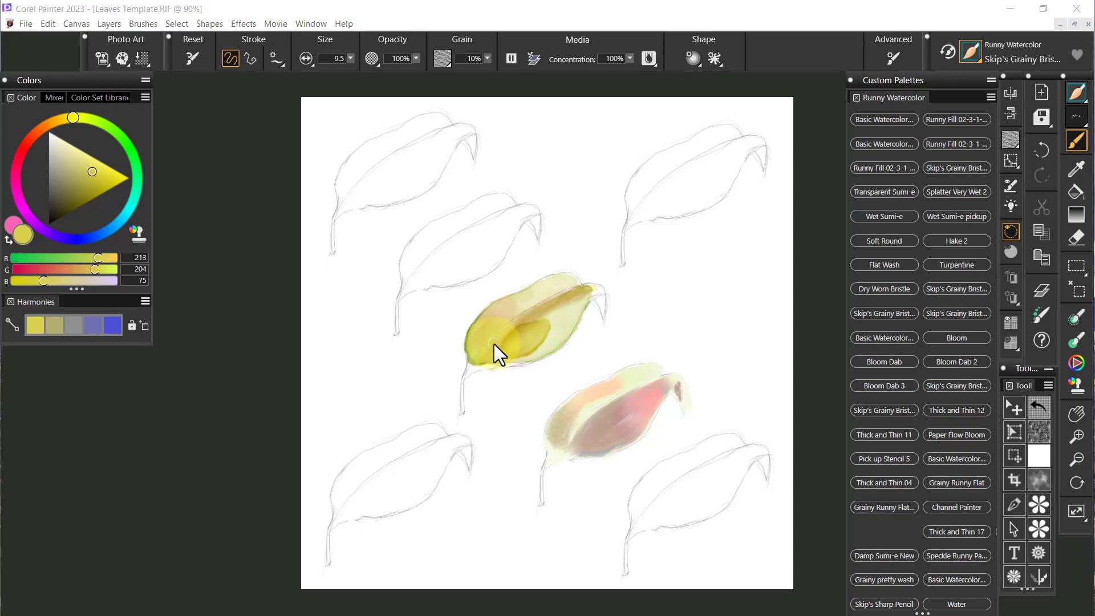
key("ctrl+z")
key("ctrl+z")
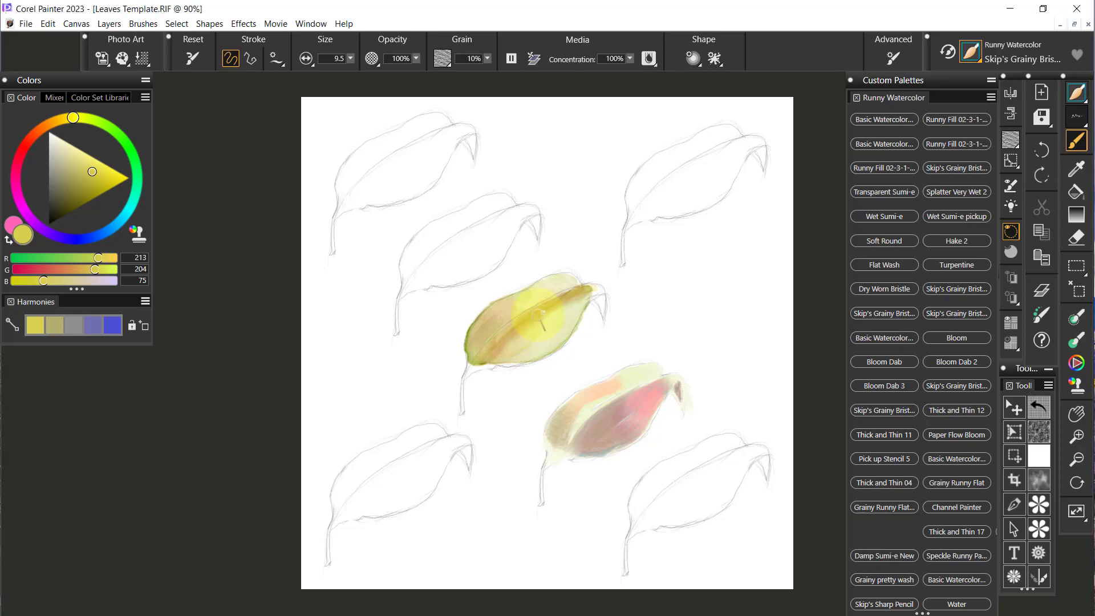
key("ctrl+z")
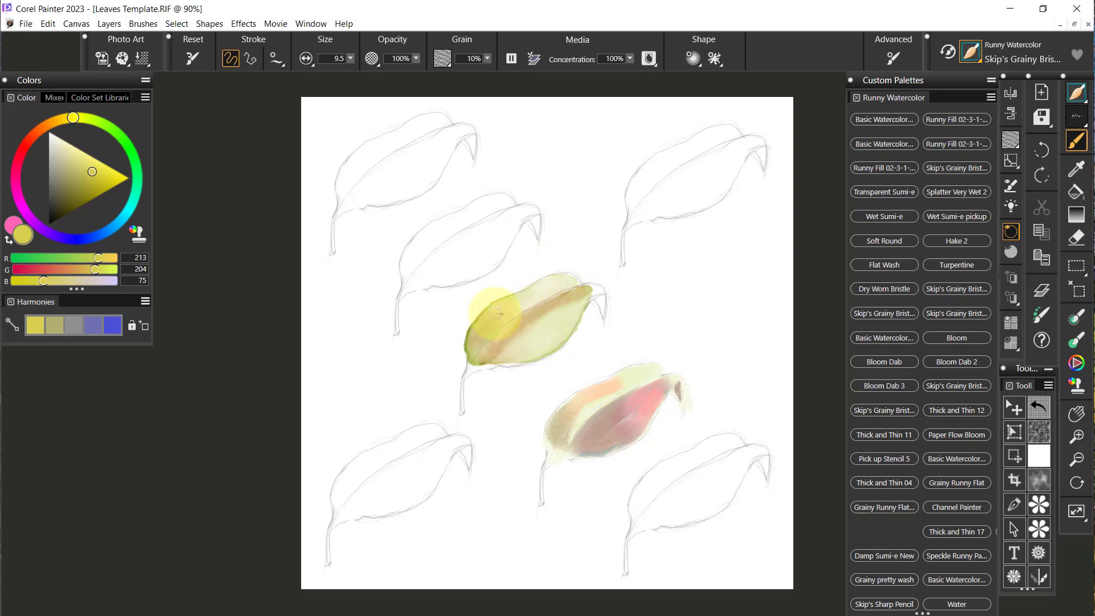
Step: Paint the center leaf with yellow watercolor and glaze its lower half with turquoise (R 75, G 213, B 198)
mouse_move(473, 356)
left_mouse_down()
mouse_move(470, 322)
mouse_move(504, 301)
mouse_move(465, 342)
mouse_move(479, 308)
mouse_move(489, 327)
mouse_move(476, 342)
mouse_move(513, 322)
mouse_move(460, 351)
mouse_move(510, 300)
mouse_move(490, 311)
mouse_move(479, 325)
mouse_move(519, 297)
mouse_move(504, 317)
mouse_move(541, 303)
mouse_move(533, 290)
mouse_move(556, 291)
mouse_move(576, 271)
mouse_move(562, 267)
mouse_move(578, 277)
left_mouse_up()
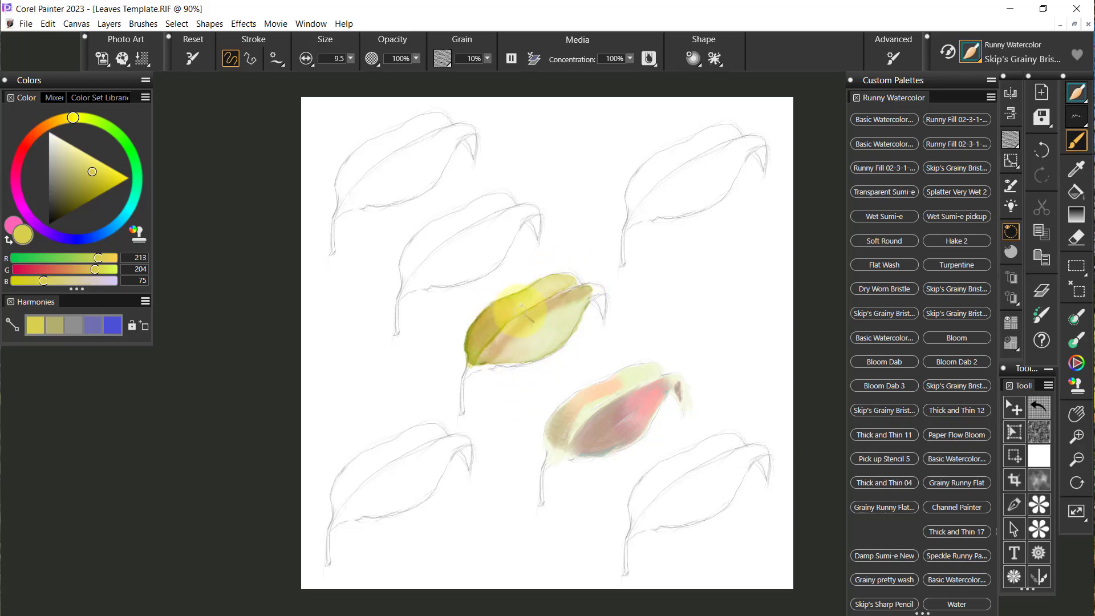
mouse_move(521, 304)
left_mouse_down()
mouse_move(480, 327)
mouse_move(517, 309)
mouse_move(480, 340)
mouse_move(511, 310)
left_mouse_up()
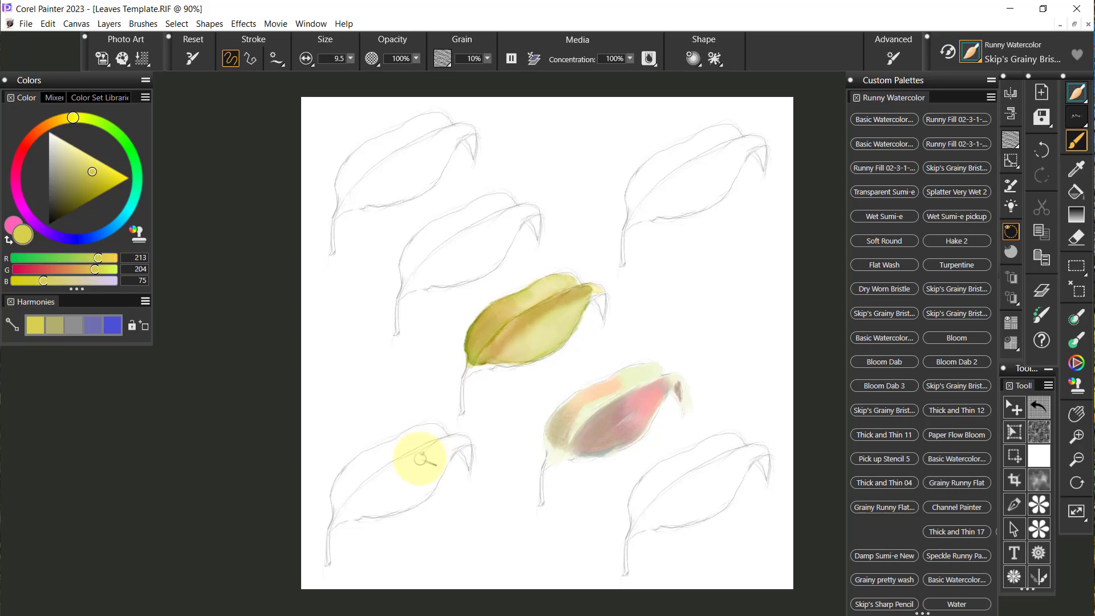
left_click(132, 203)
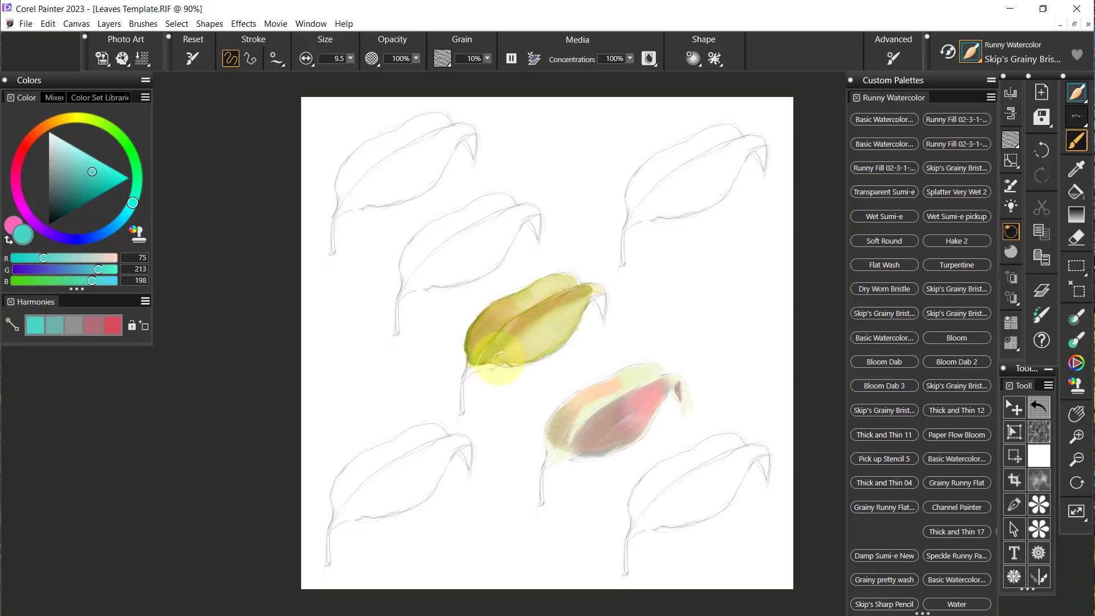
mouse_move(523, 343)
left_mouse_down()
mouse_move(540, 306)
mouse_move(504, 330)
mouse_move(590, 279)
mouse_move(515, 344)
mouse_move(530, 335)
mouse_move(529, 353)
mouse_move(544, 347)
mouse_move(496, 357)
mouse_move(555, 344)
mouse_move(567, 329)
mouse_move(544, 321)
left_mouse_up()
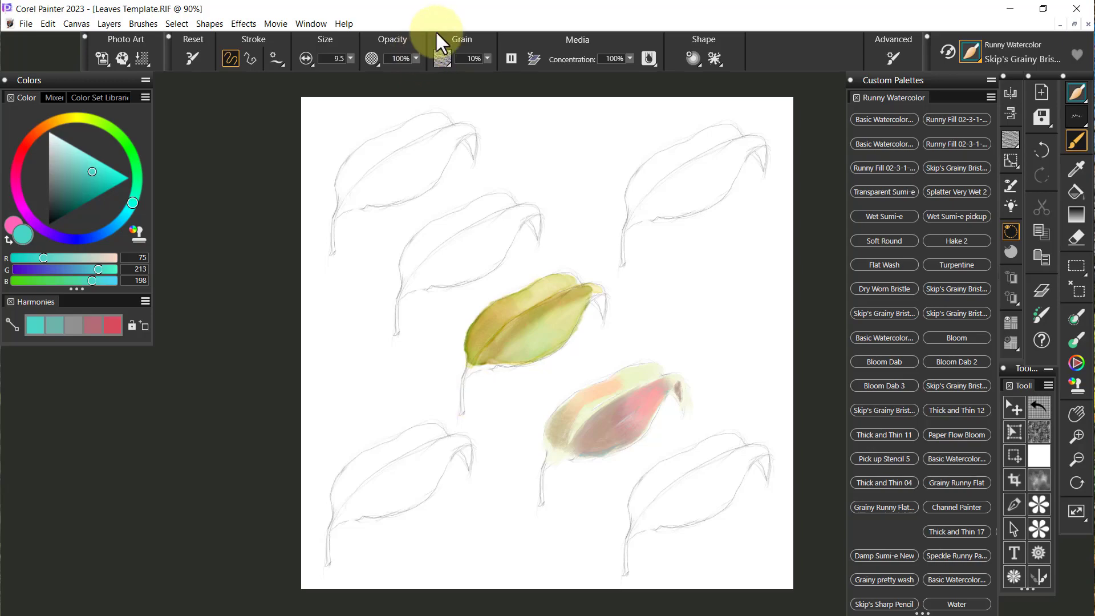
Step: Switch back to the Brushy brush from Fluid : Paint and Blend and open its paint opacity settings
left_click(947, 50)
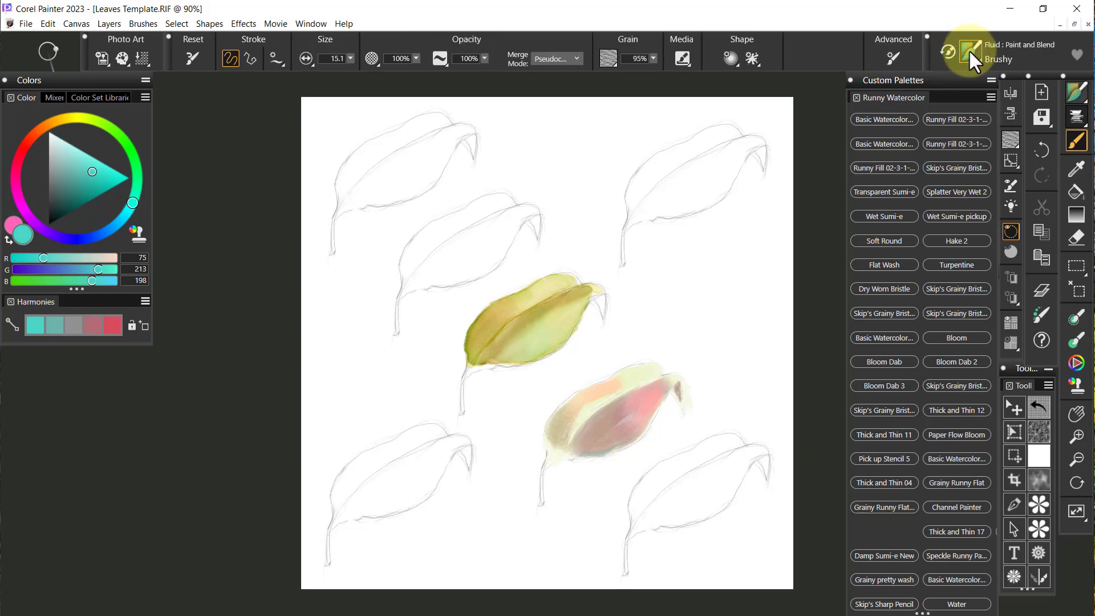
left_click(443, 58)
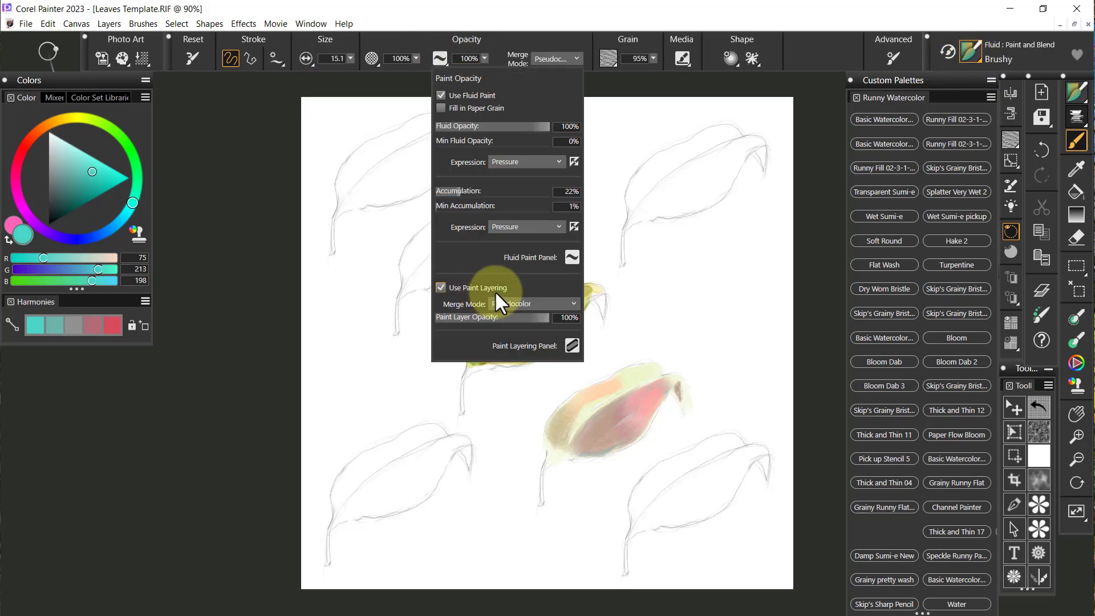